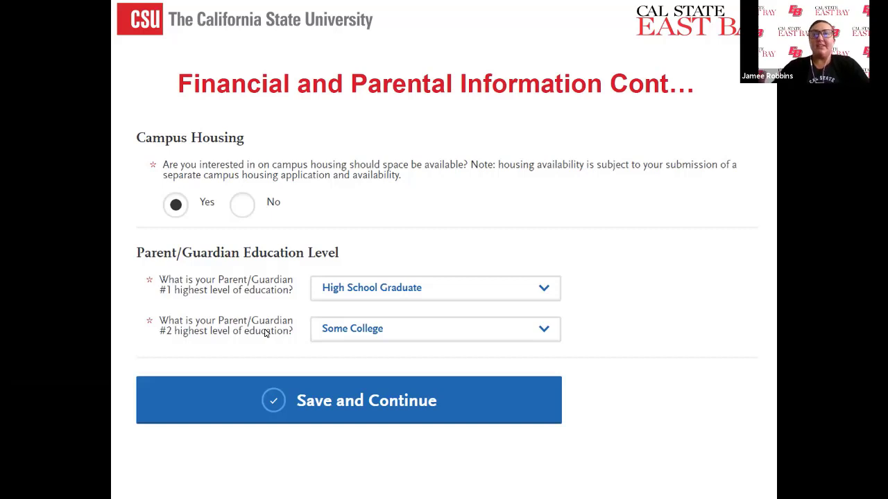
left_click(266, 333)
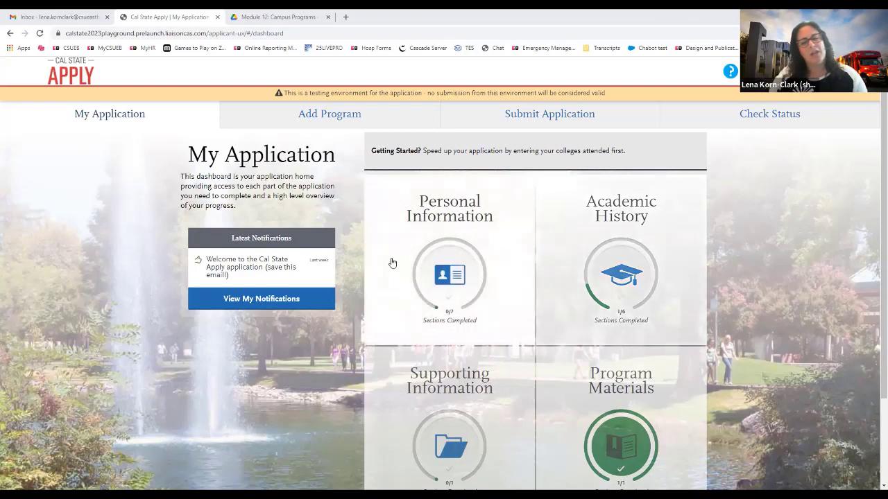
Open the High Schools Attended section of Academic History and start adding a high school.
left_click(634, 211)
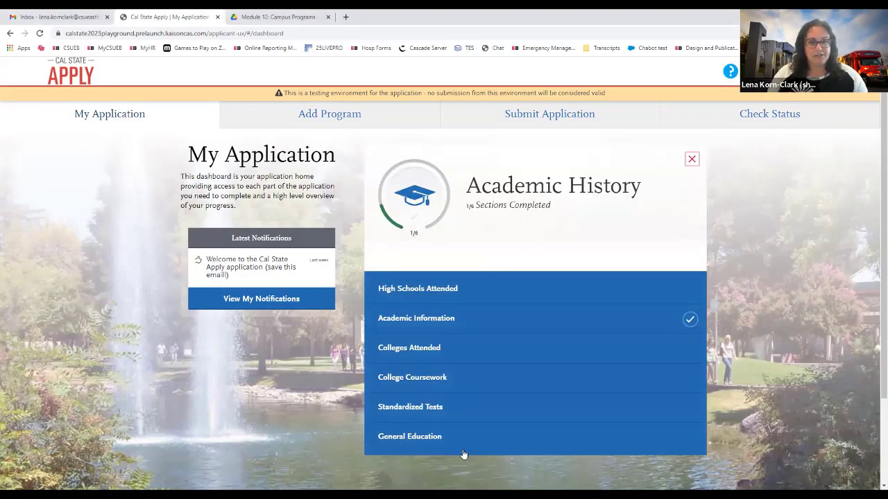
left_click(429, 294)
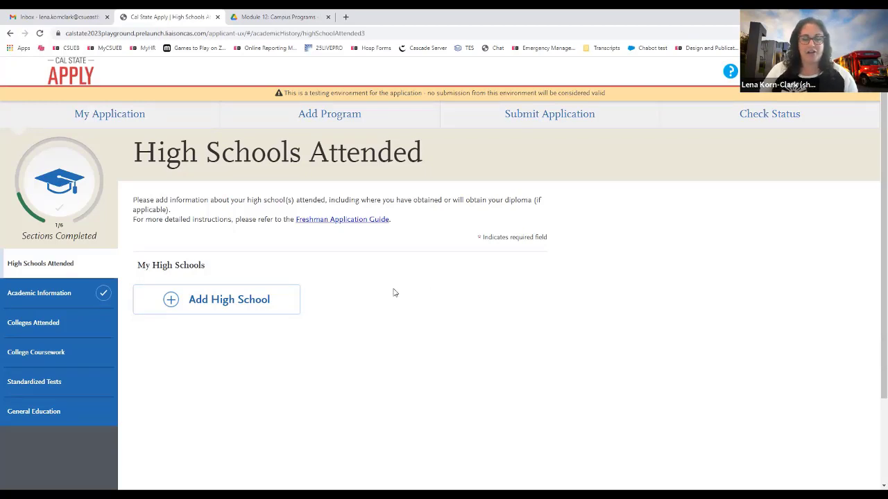
left_click(269, 310)
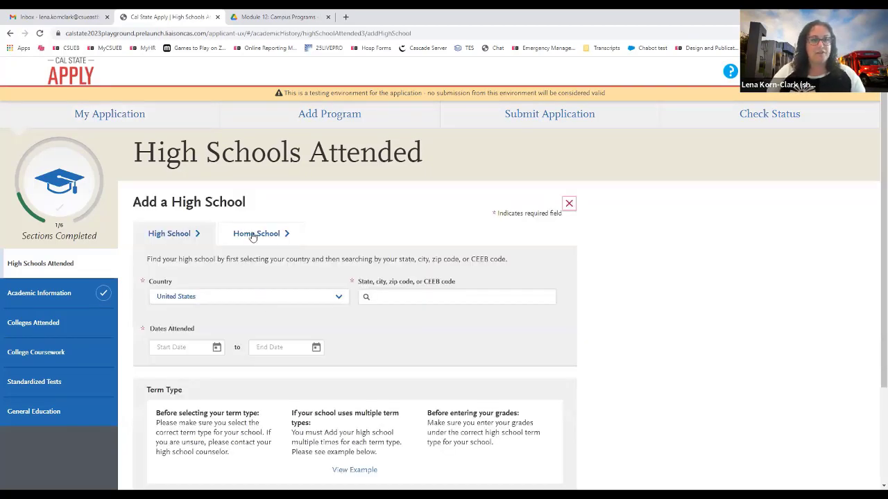
Search for schools in Hayward, CA and select Mount Eden High School as the school attended.
left_click(420, 294)
type("h")
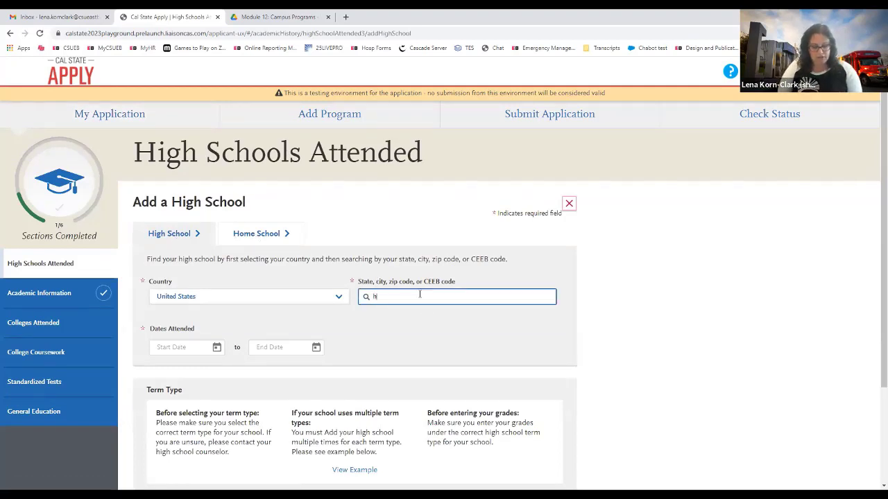
type("ayward")
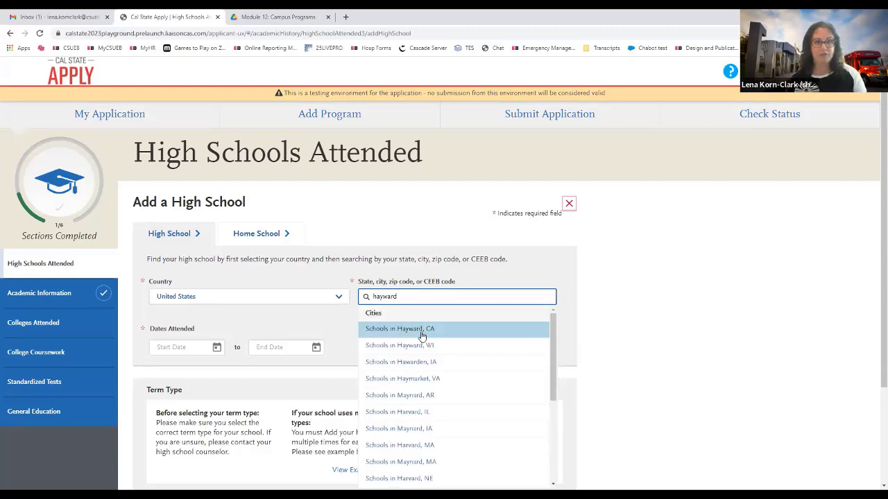
left_click(421, 329)
scroll(262, 369, "down", 3)
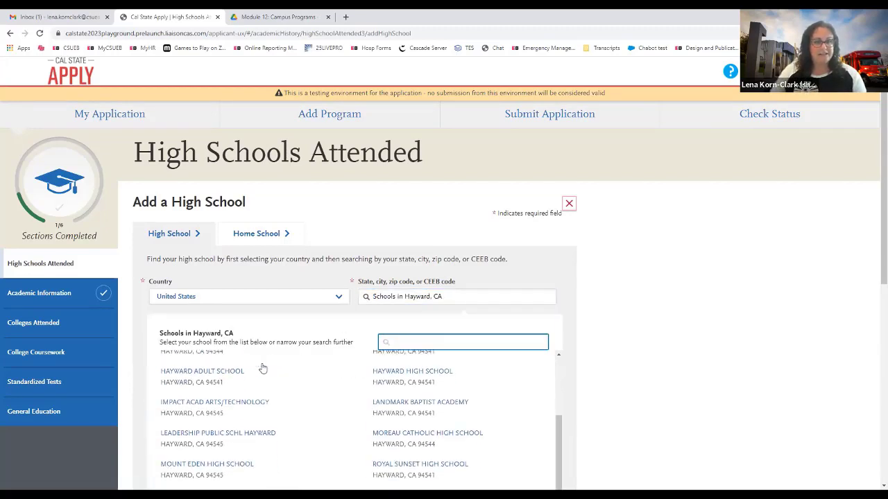
left_click(234, 461)
Set the dates attended at Mount Eden High School from August 2000 to June 2004.
scroll(348, 323, "down", 1)
scroll(347, 324, "down", 2)
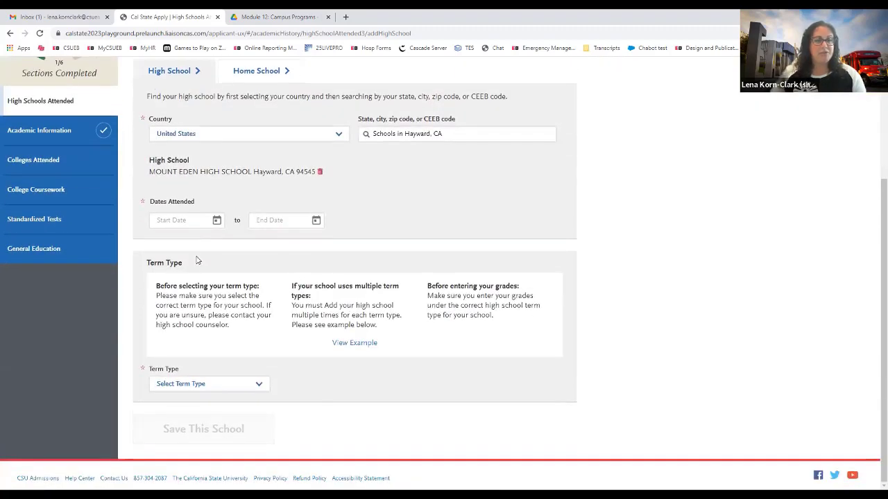
left_click(216, 220)
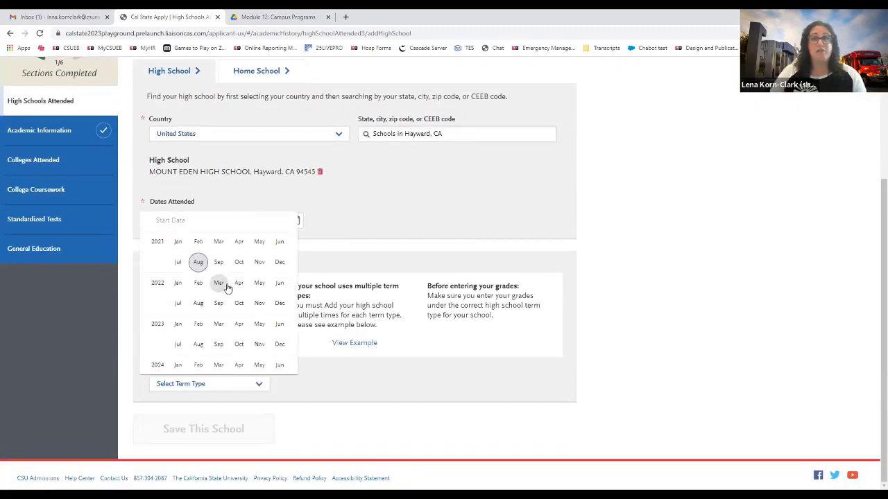
scroll(227, 288, "up", 10)
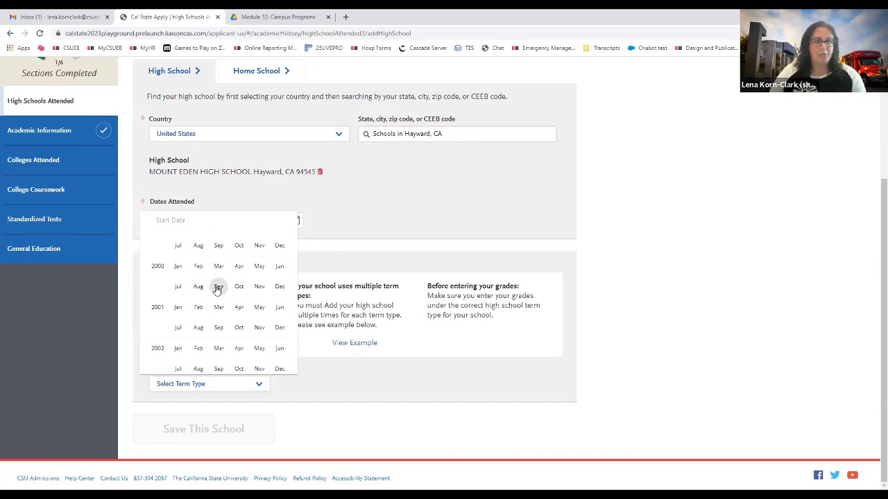
left_click(196, 290)
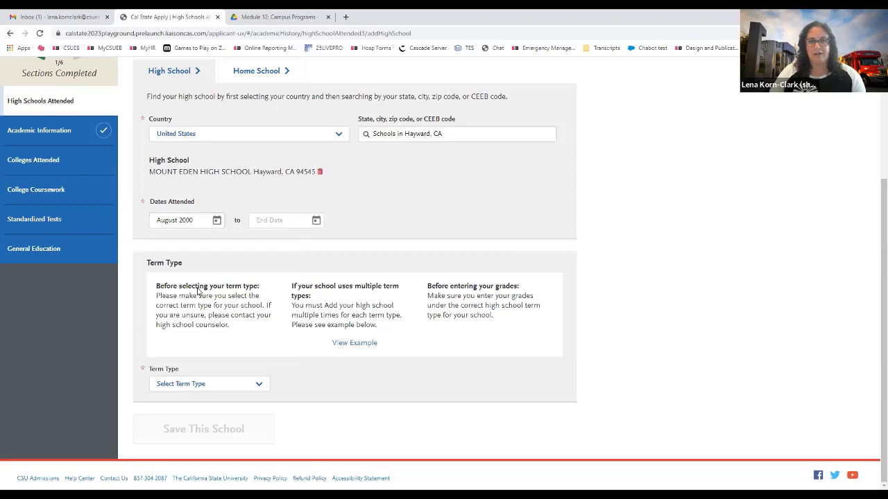
left_click(313, 227)
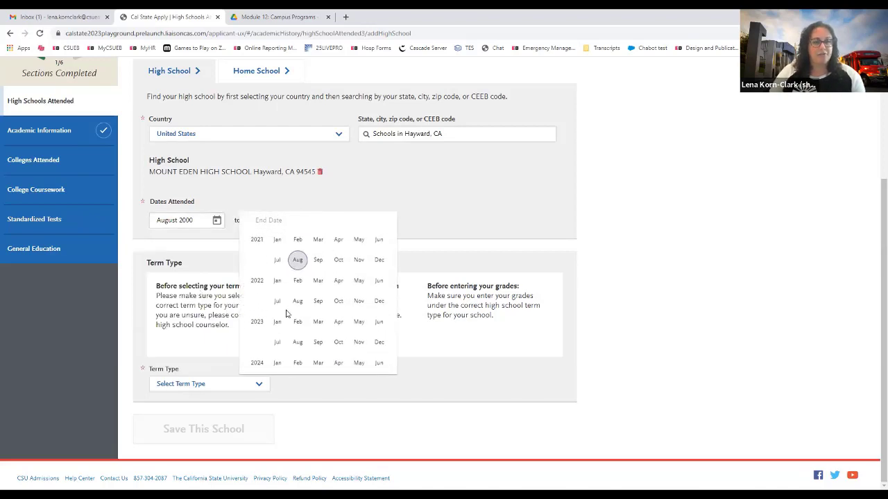
scroll(286, 314, "up", 5)
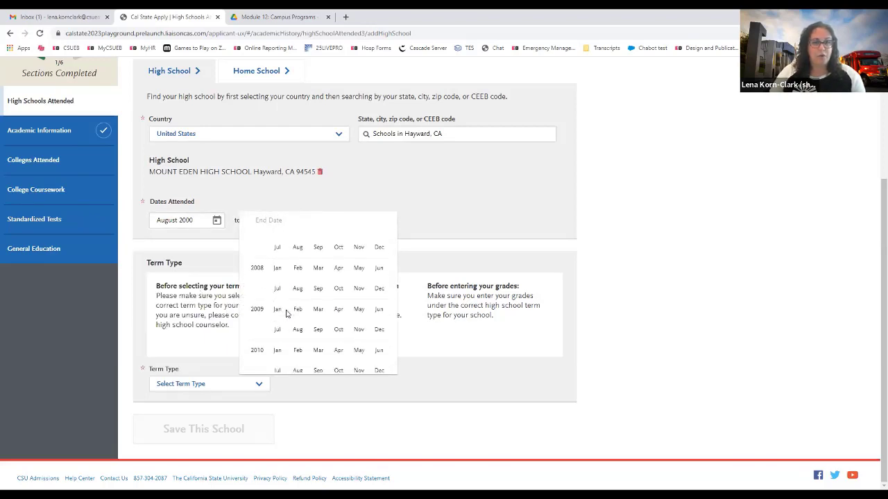
scroll(286, 314, "up", 5)
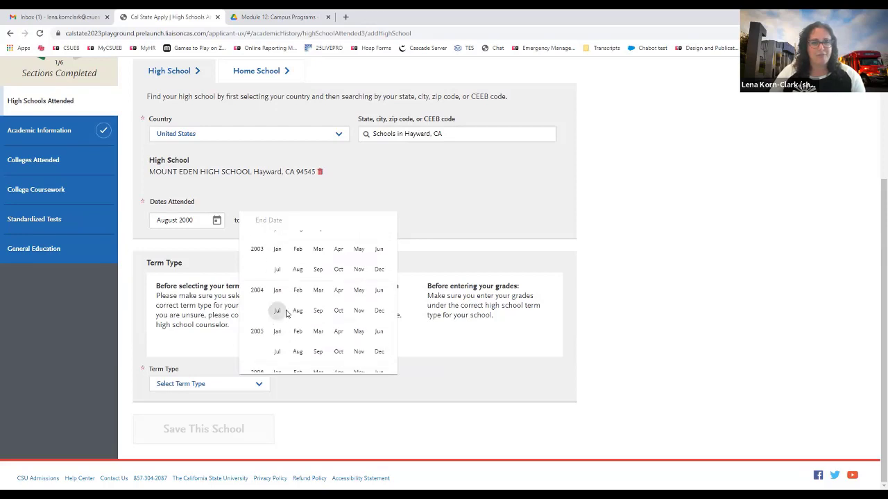
left_click(380, 291)
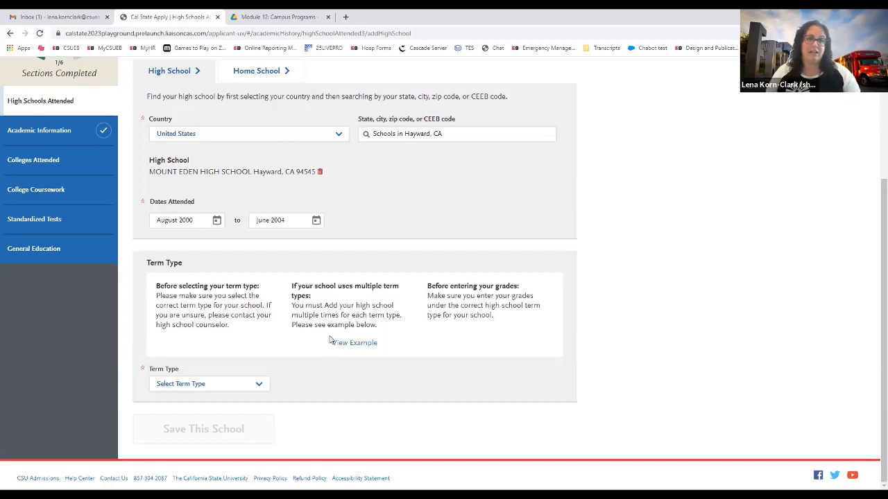
Set the high school's term type to Semester and save the school.
left_click(259, 390)
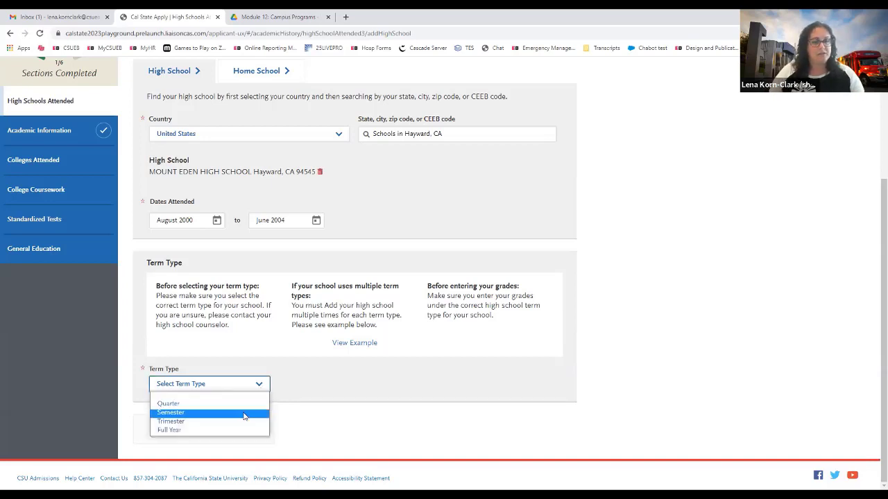
left_click(262, 412)
left_click(265, 430)
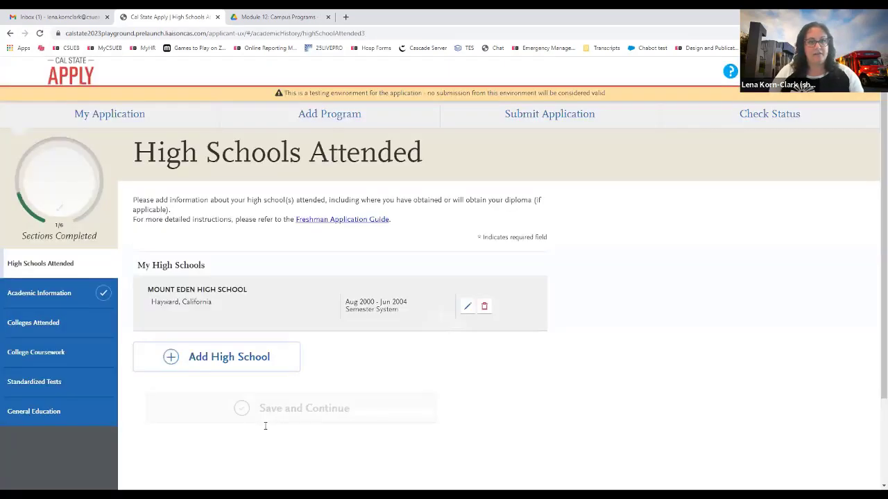
Set the graduation status to graduating with a high school diploma, received from Mount Eden High School.
scroll(350, 335, "down", 2)
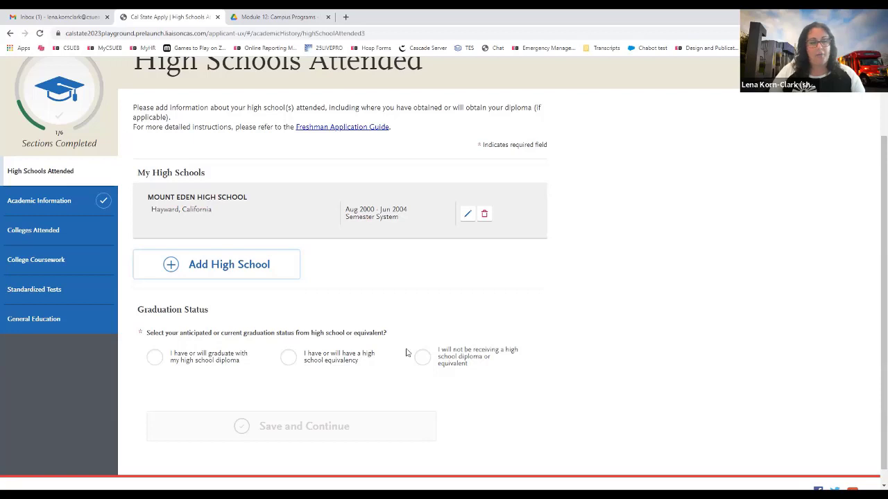
left_click(153, 362)
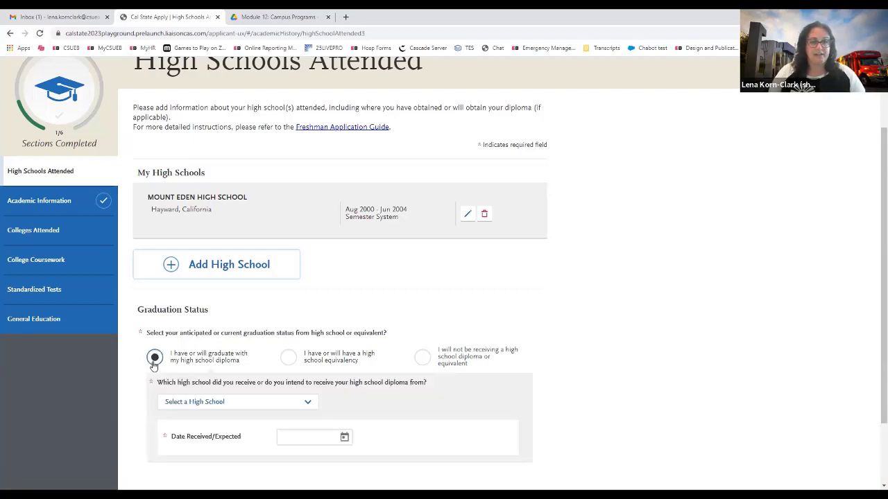
left_click(309, 406)
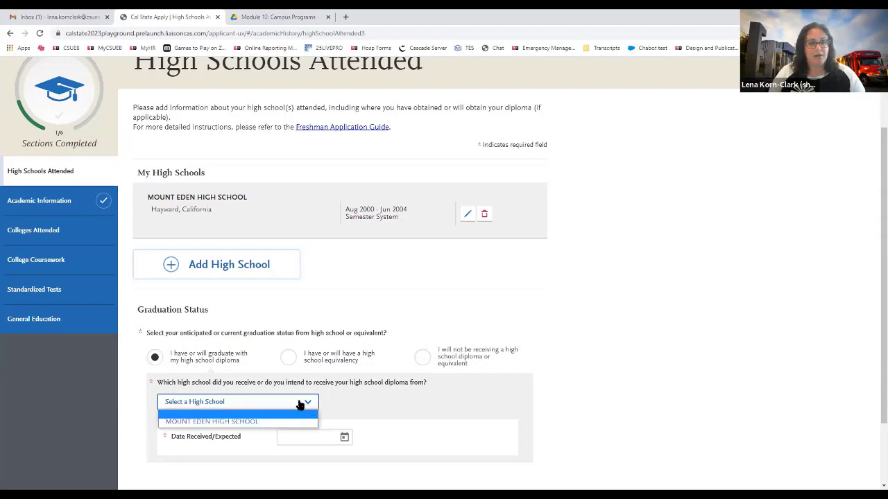
left_click(246, 423)
Set the diploma's received or expected date to June 2004.
scroll(247, 423, "down", 1)
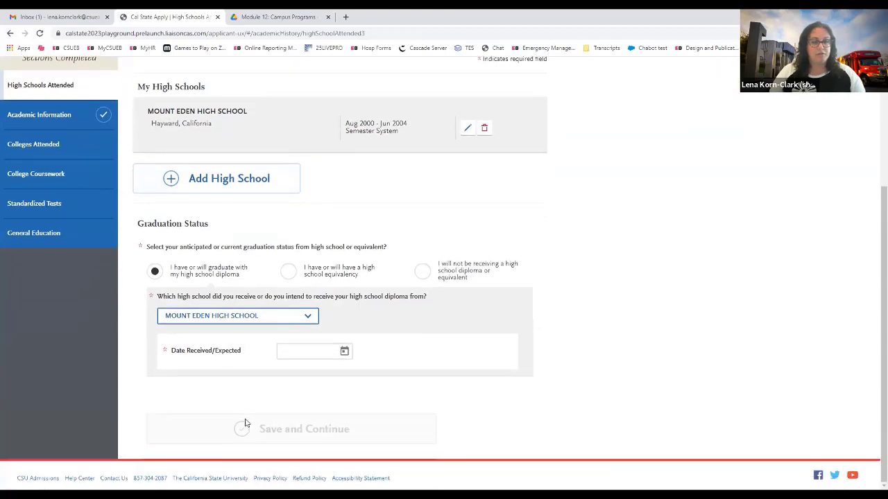
left_click(344, 352)
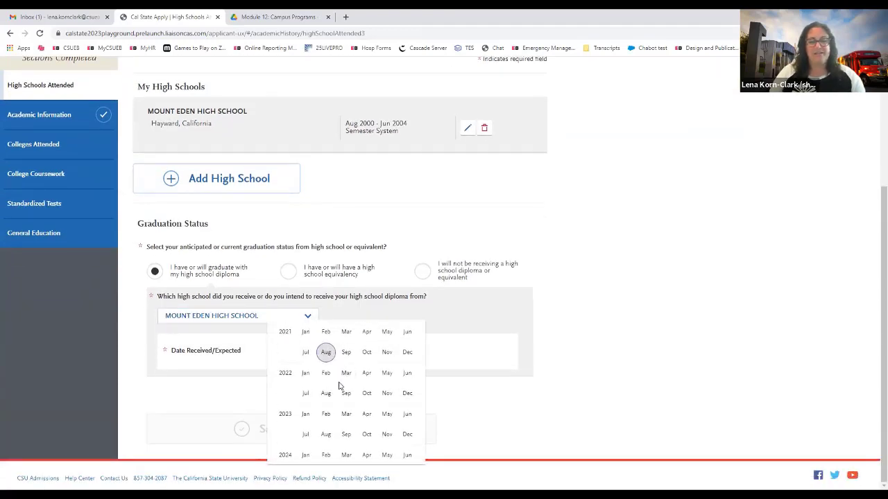
scroll(342, 378, "up", 5)
scroll(340, 385, "up", 6)
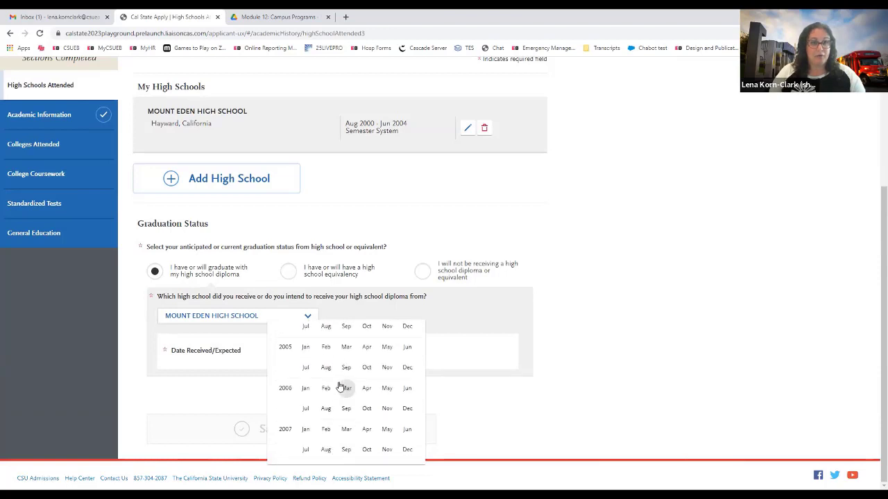
left_click(407, 382)
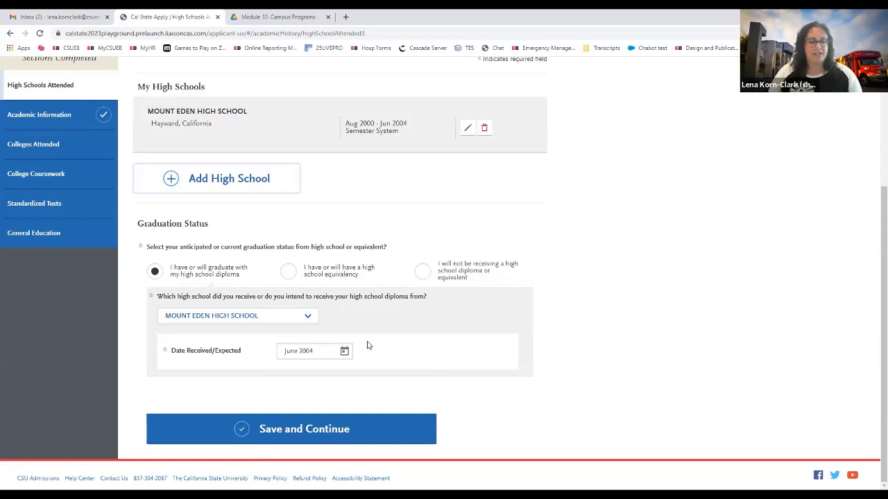
Save the High Schools Attended section and confirm that the June 2004 graduation date is correct.
left_click(357, 429)
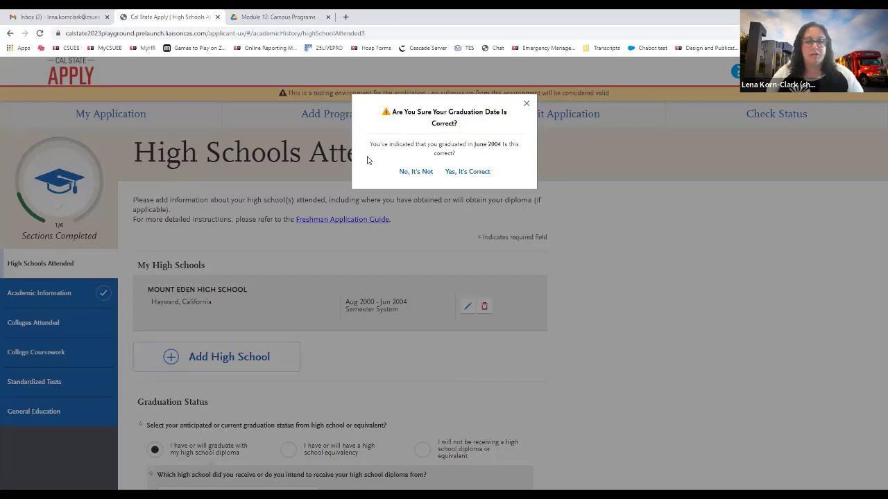
left_click(461, 175)
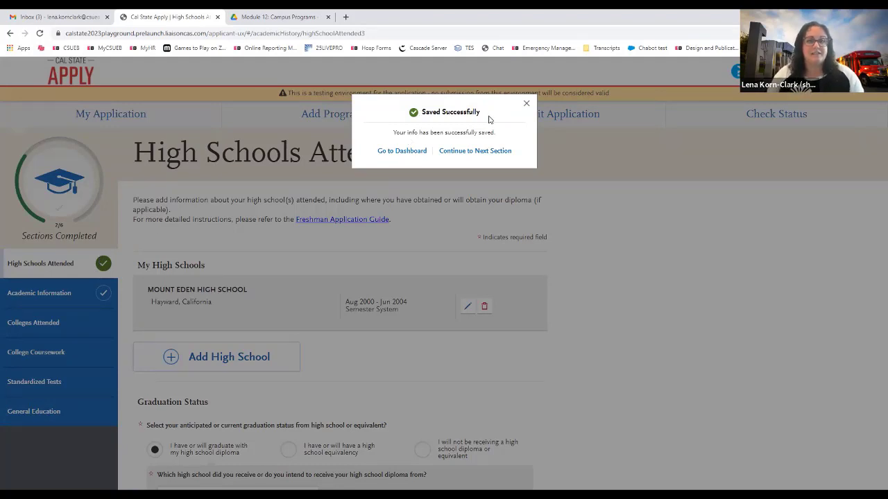
left_click(482, 156)
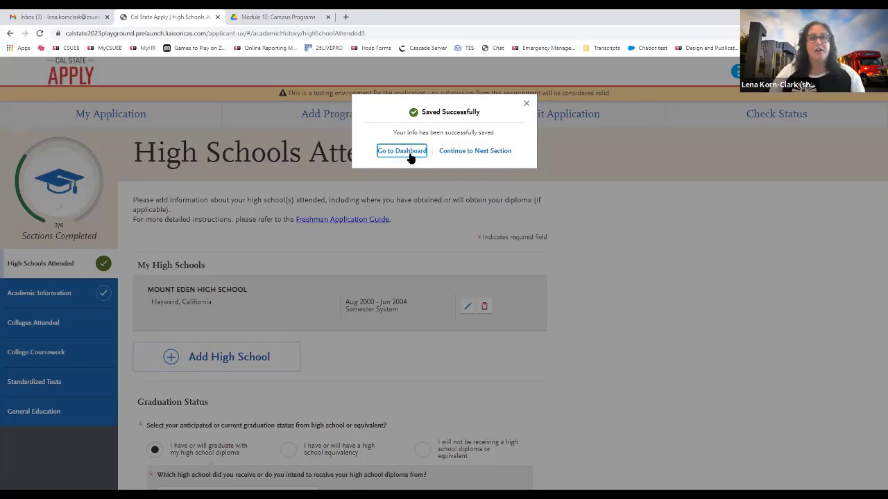
Save the Academic Information section with No for high school attendance outside the United States, and continue to Colleges Attended.
left_click(496, 152)
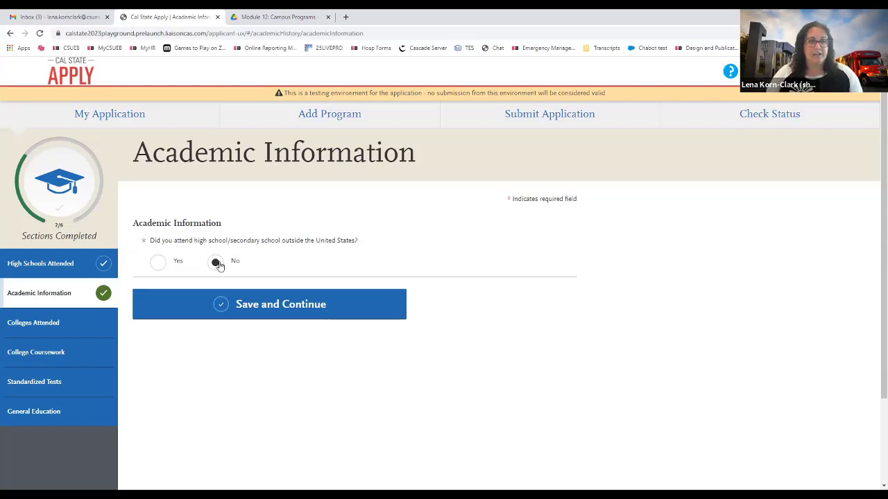
left_click(267, 306)
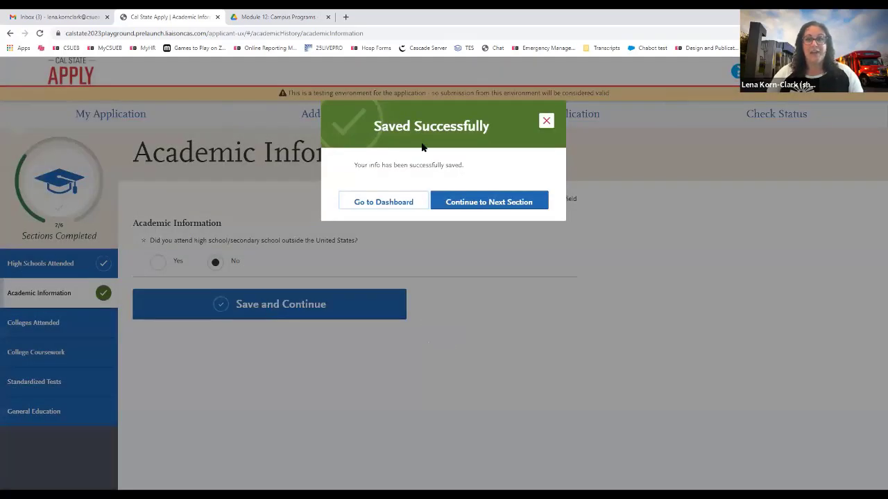
left_click(462, 202)
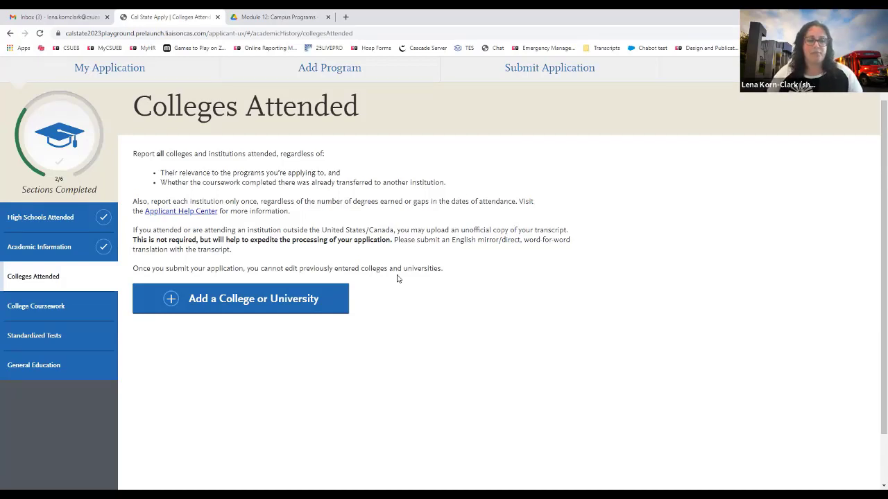
Start a new college entry, select Chabot College in California, and answer Yes to obtaining or planning a degree there.
left_click(263, 305)
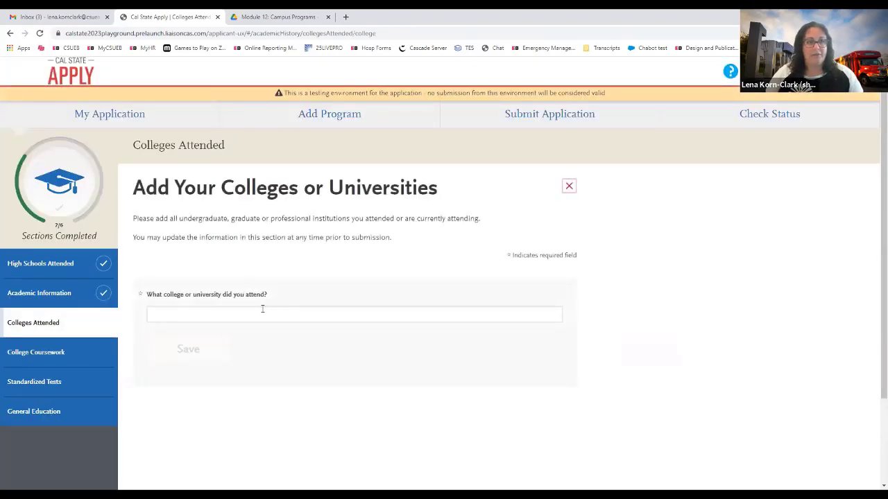
type("chabot")
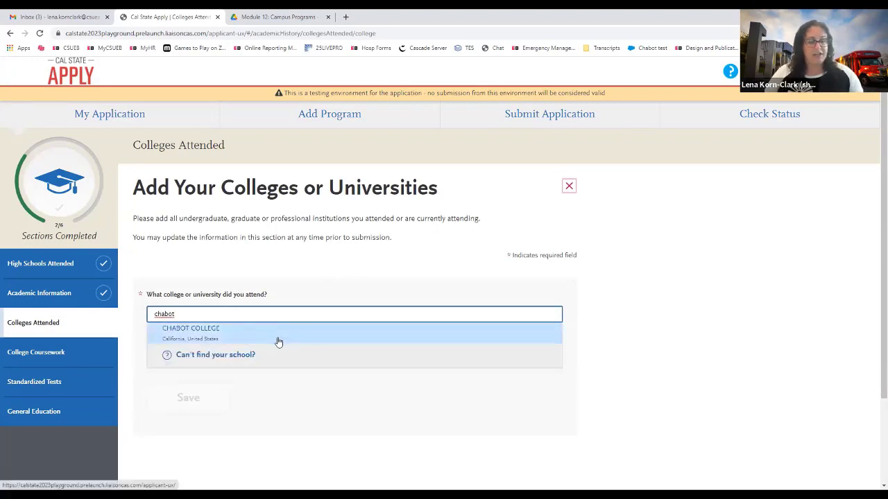
left_click(278, 334)
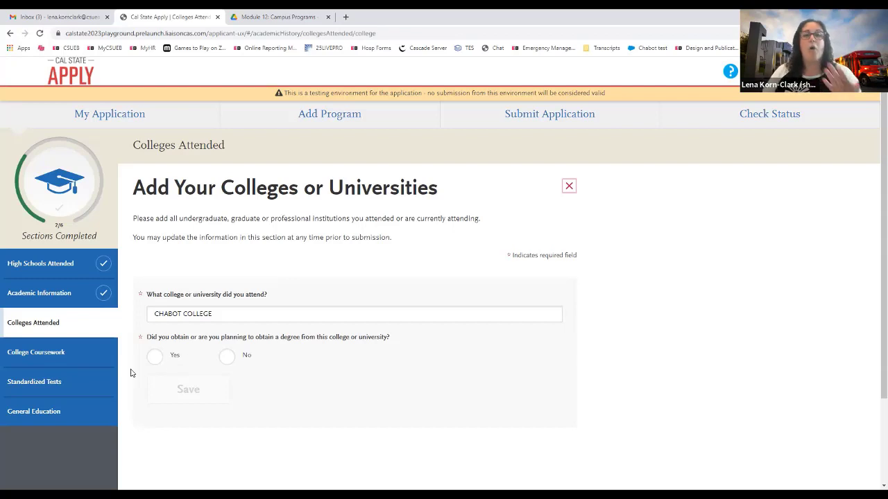
left_click(154, 357)
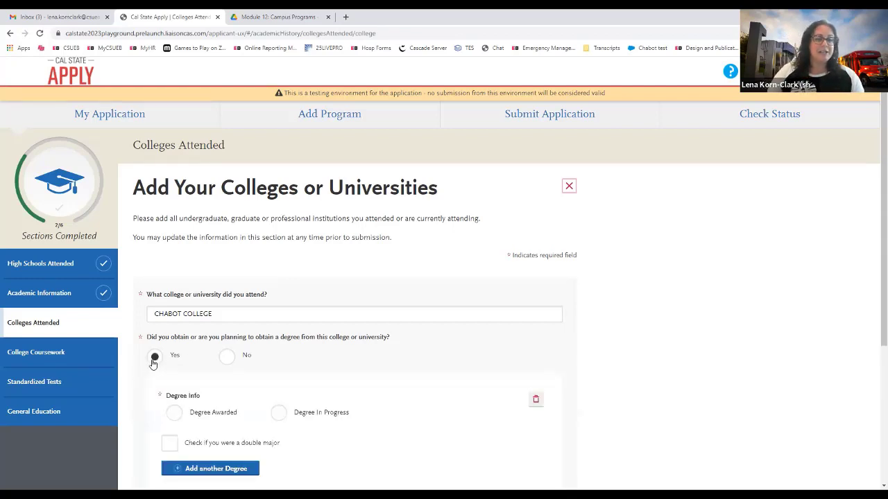
scroll(345, 358, "down", 3)
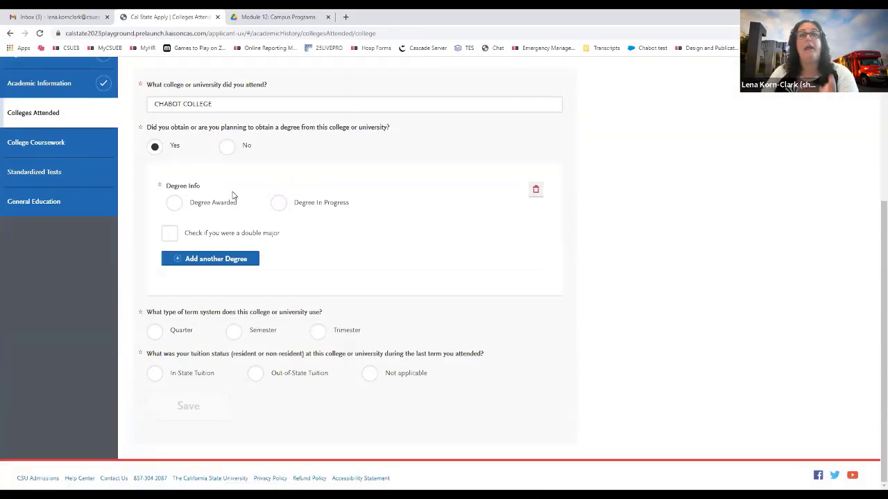
Mark the Chabot College degree as awarded and set its type to Associate of Arts.
left_click(176, 204)
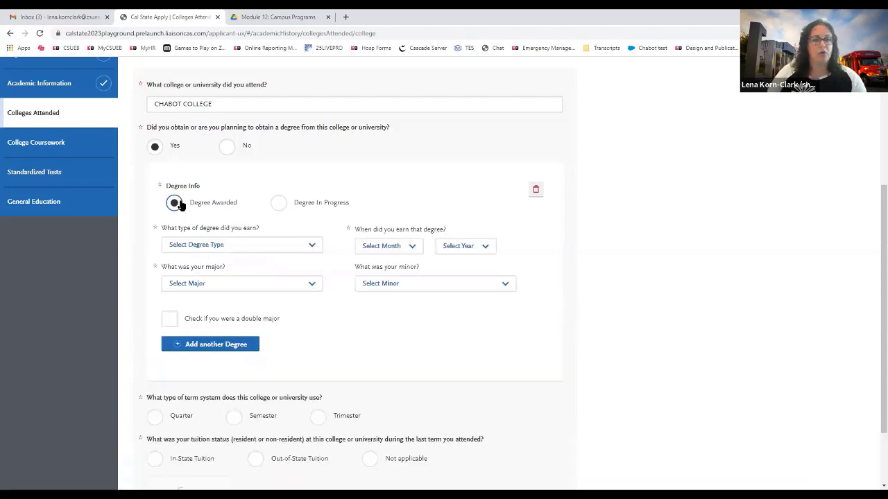
left_click(298, 247)
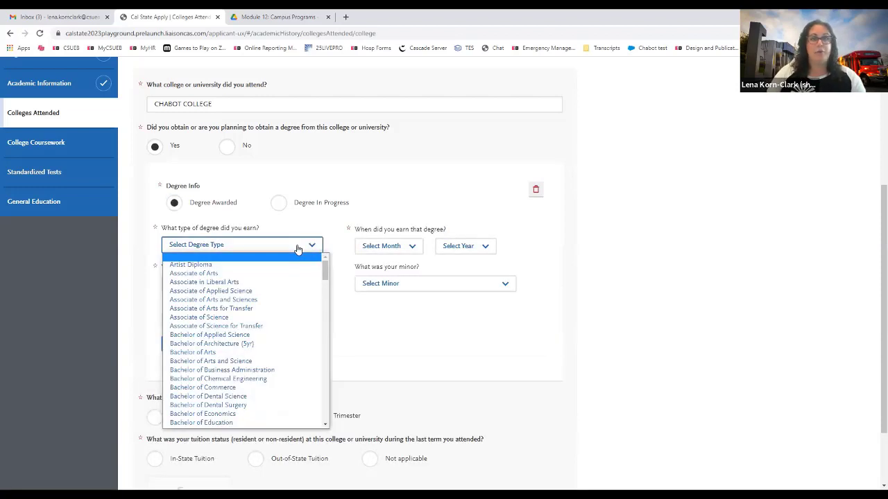
left_click(239, 275)
Set the date the Associate of Arts degree was earned to June 2006.
left_click(411, 249)
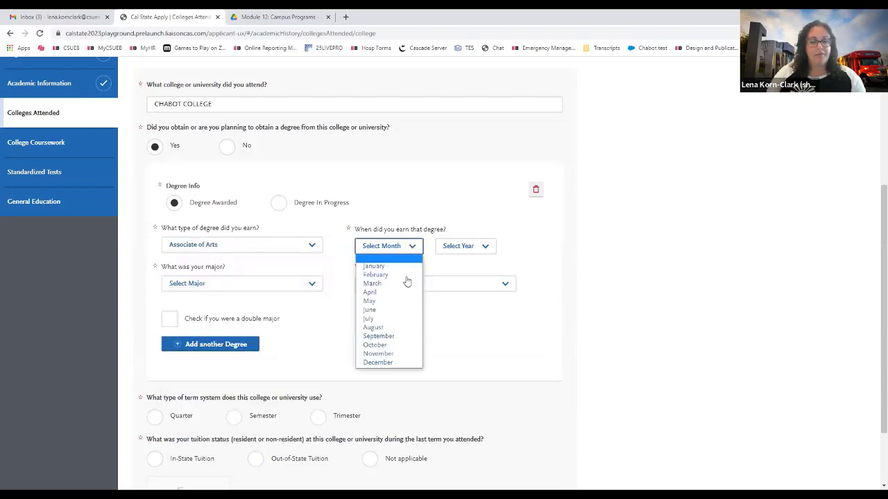
left_click(388, 314)
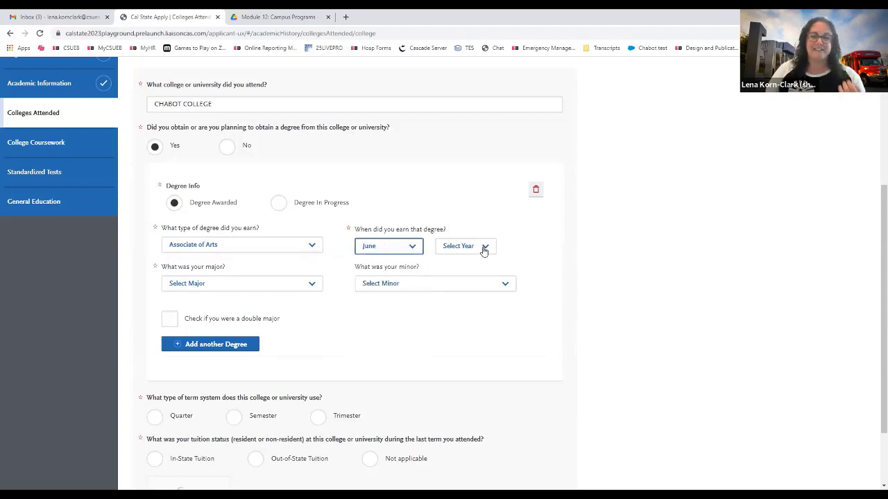
left_click(484, 250)
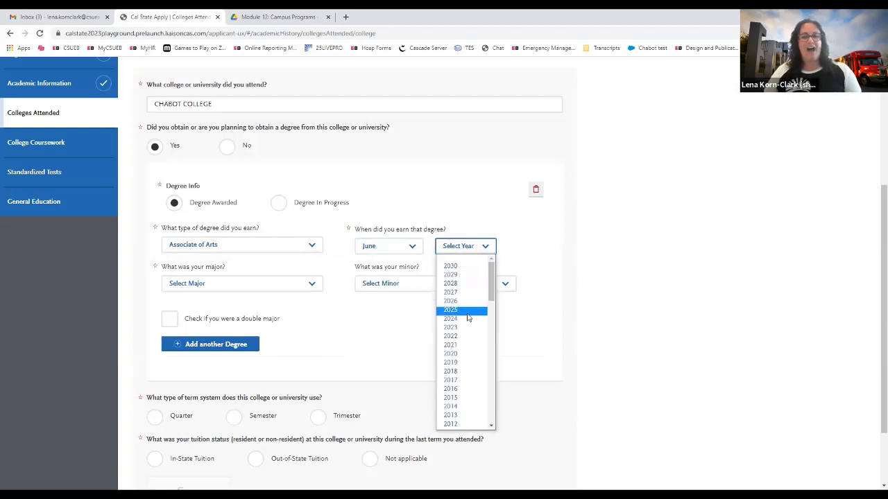
scroll(467, 318, "down", 5)
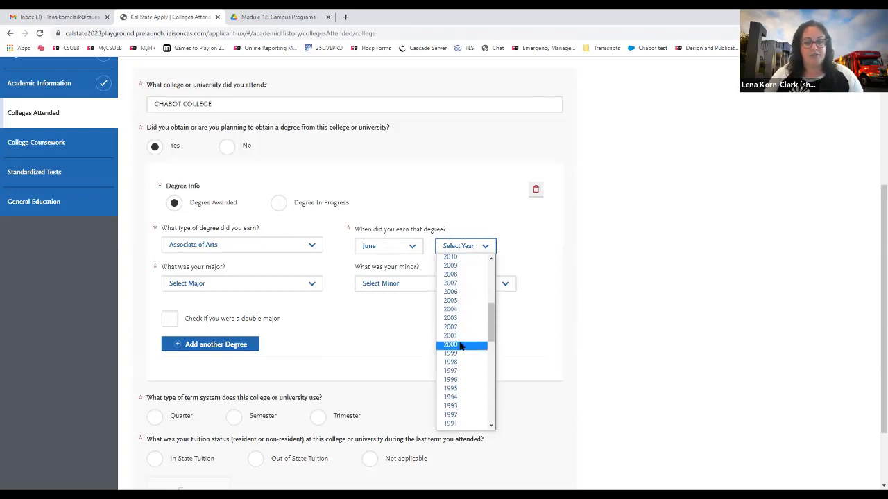
scroll(460, 341, "up", 2)
scroll(458, 340, "down", 2)
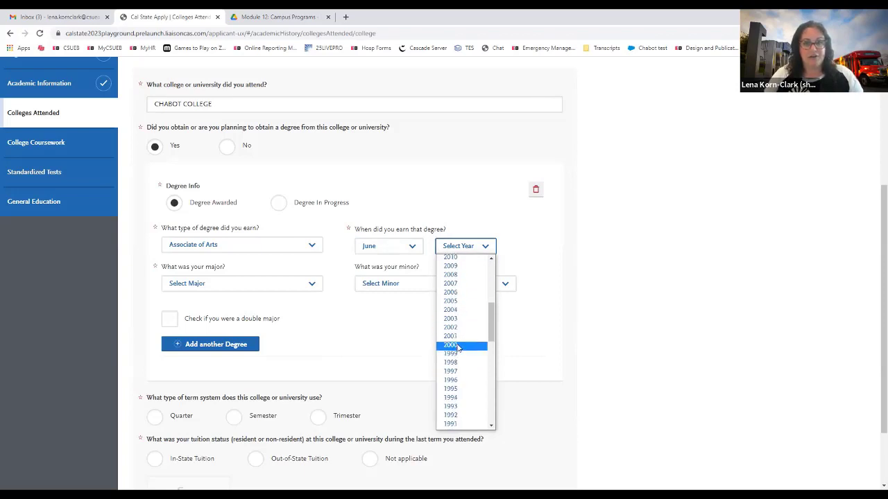
left_click(458, 292)
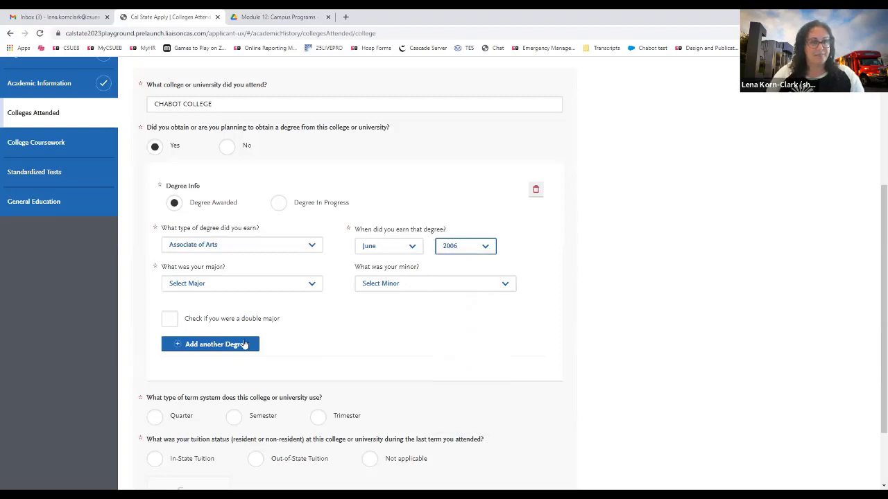
Choose Botany as the major for the Chabot College degree.
left_click(230, 288)
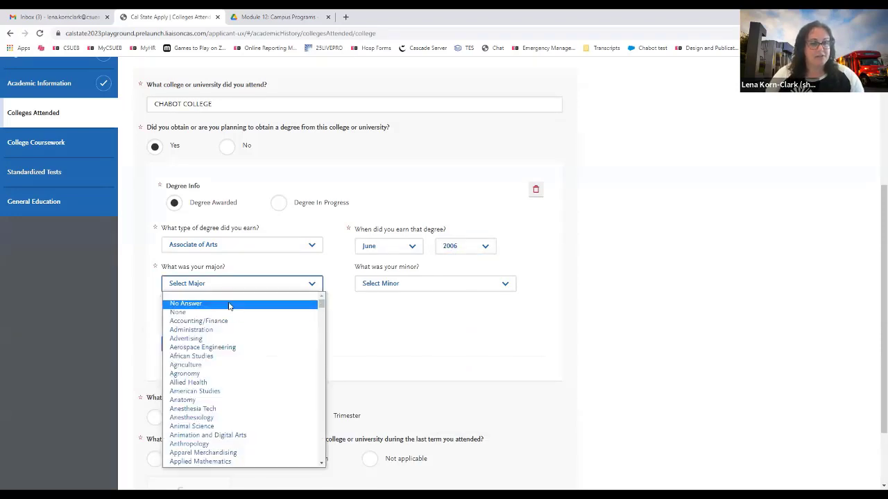
scroll(236, 323, "down", 5)
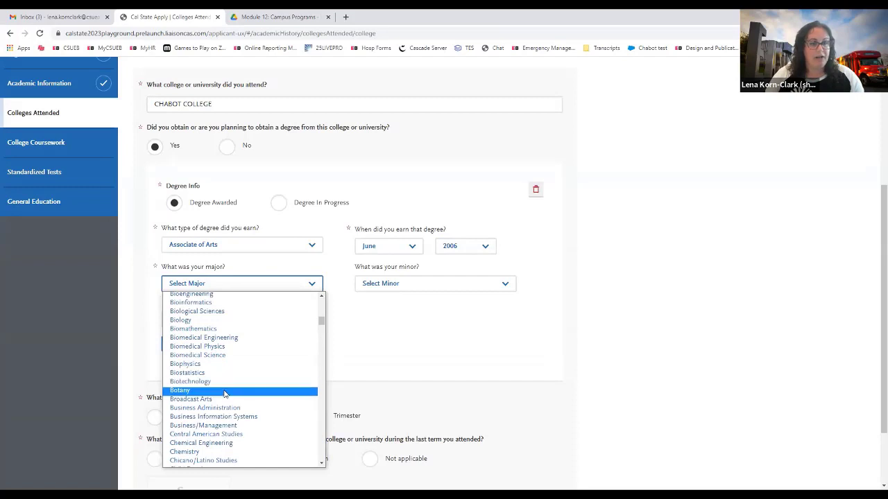
left_click(224, 392)
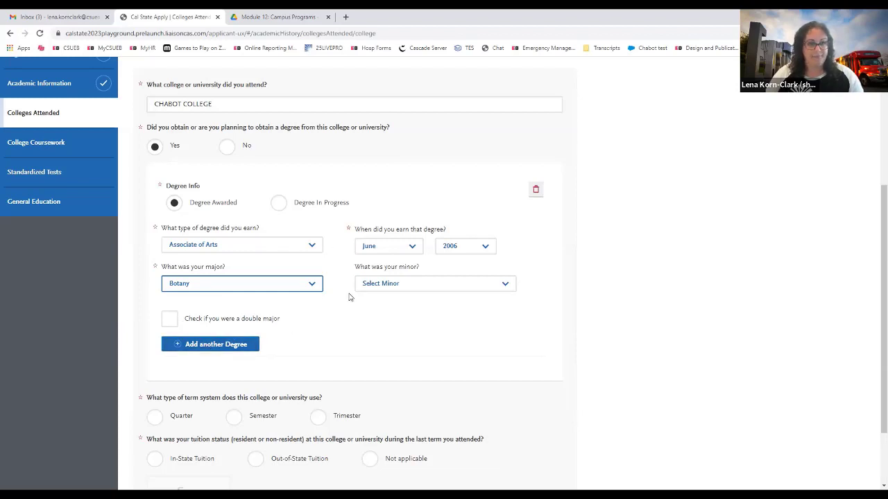
Set the college's term system to Semester and the tuition status to In-State Tuition.
scroll(349, 297, "down", 2)
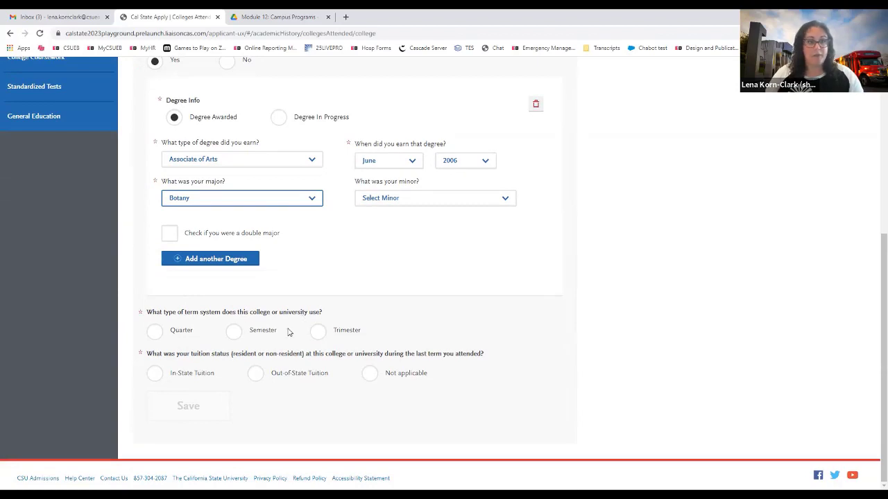
left_click(233, 331)
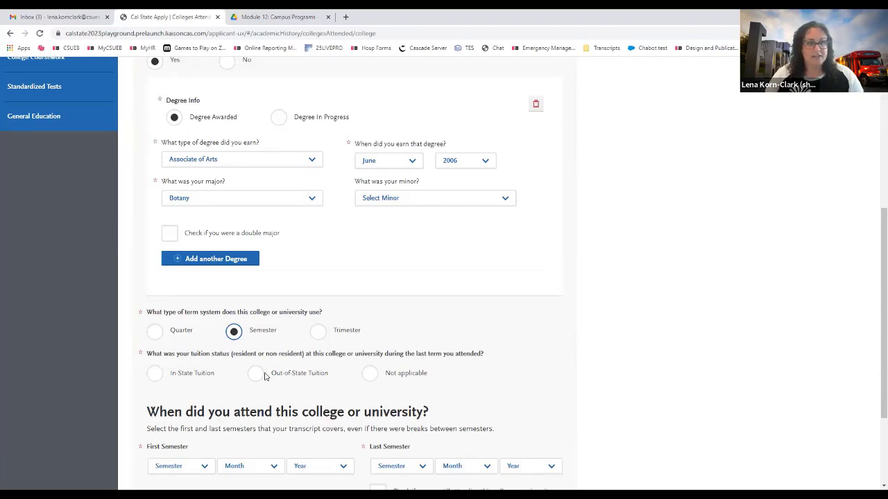
left_click(157, 377)
Set the first semester attended at Chabot College to Fall, August 2004.
scroll(229, 366, "down", 3)
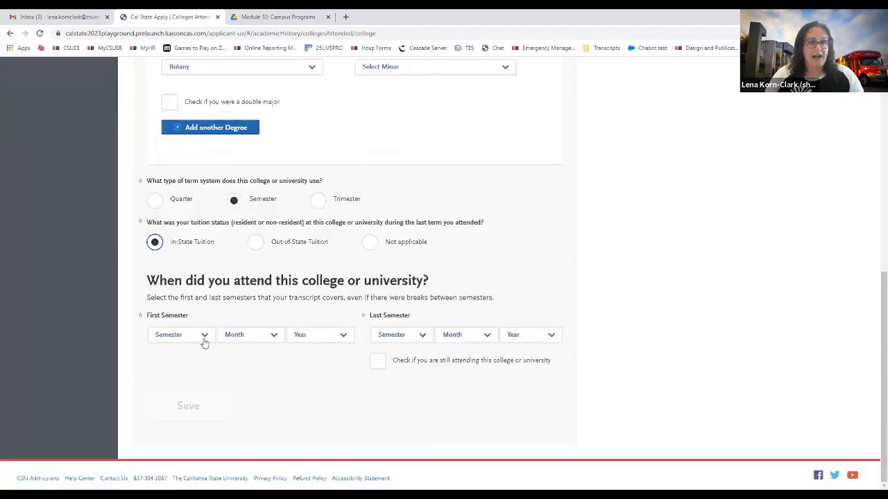
left_click(204, 338)
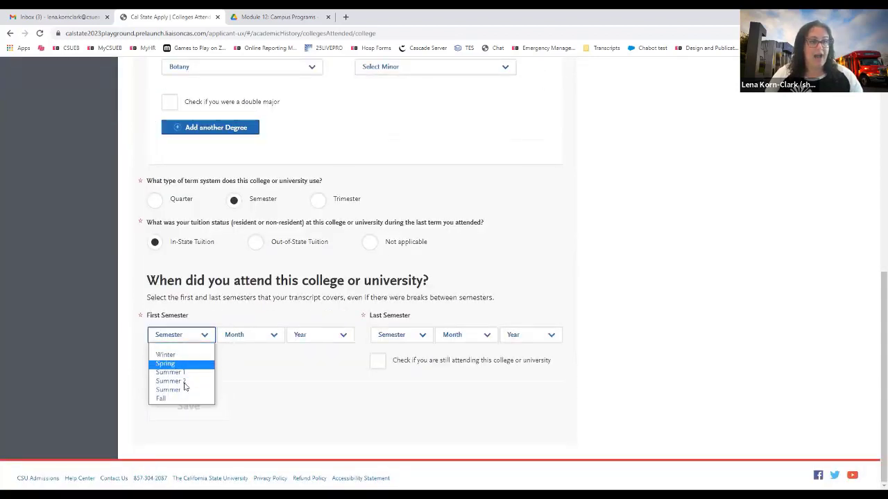
left_click(179, 400)
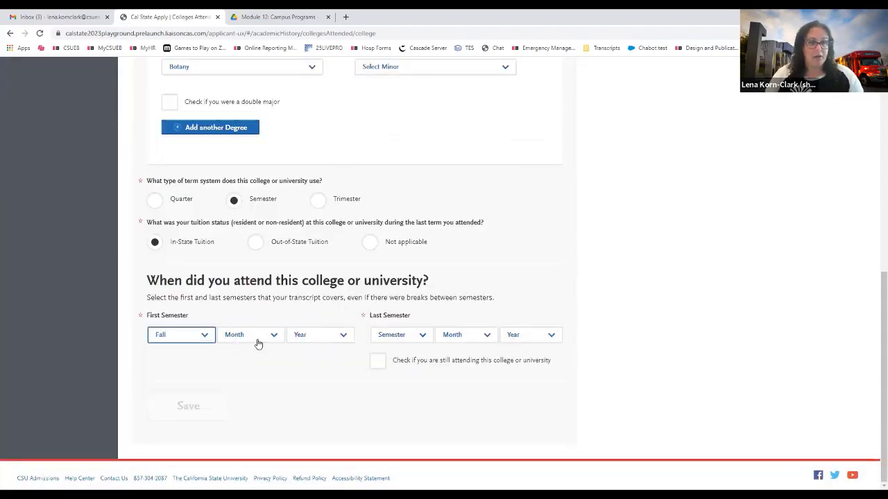
left_click(258, 344)
left_click(258, 416)
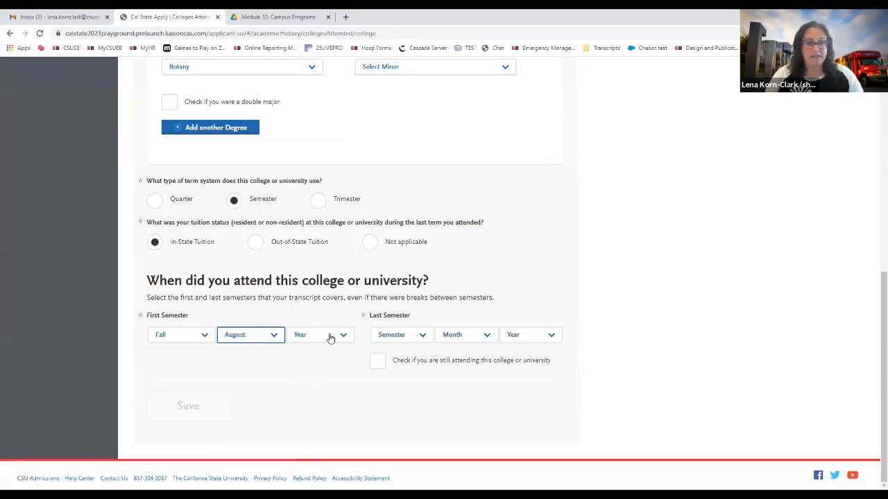
left_click(331, 338)
scroll(322, 256, "down", 3)
scroll(324, 257, "down", 2)
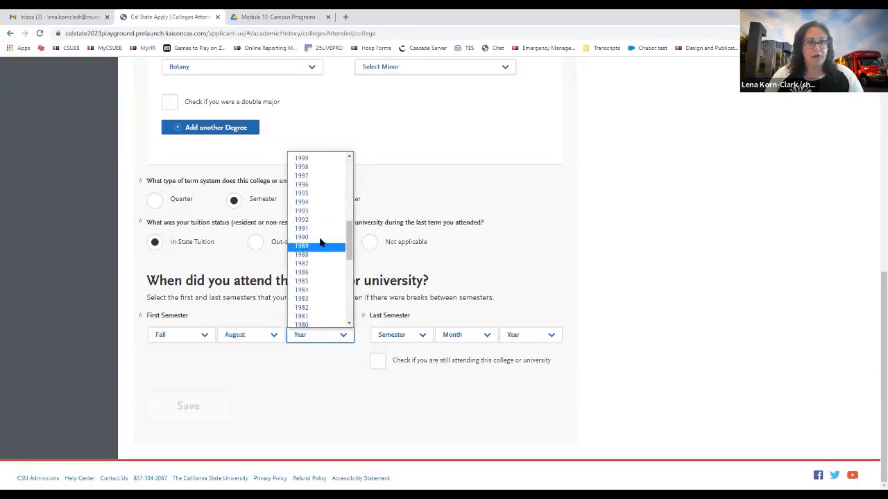
scroll(321, 241, "up", 2)
left_click(317, 208)
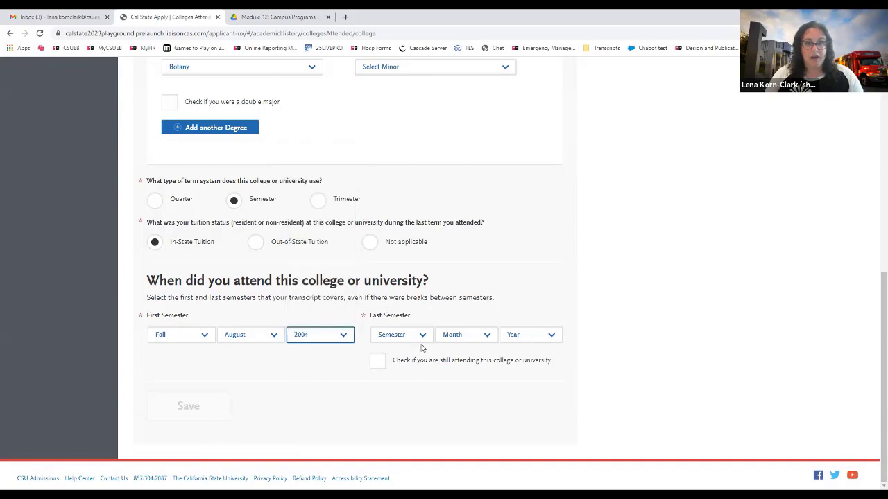
Set the last semester attended to Spring, June 2006, and save the Chabot College entry.
left_click(420, 345)
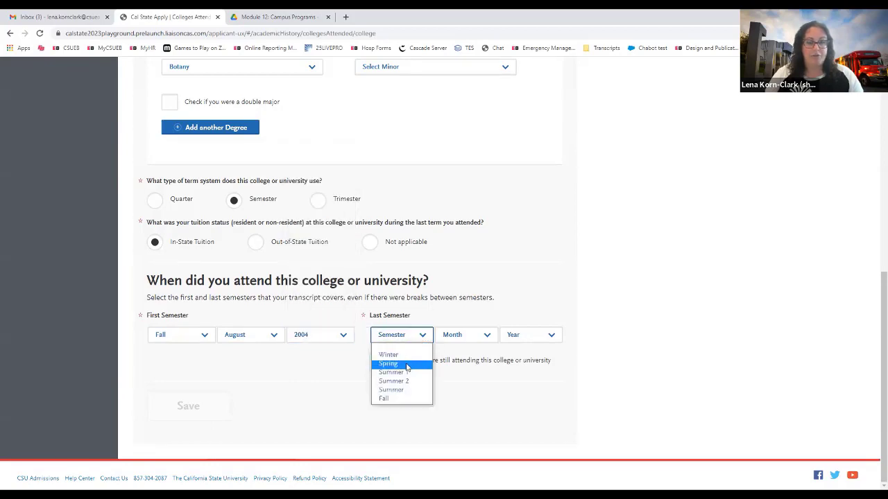
left_click(406, 365)
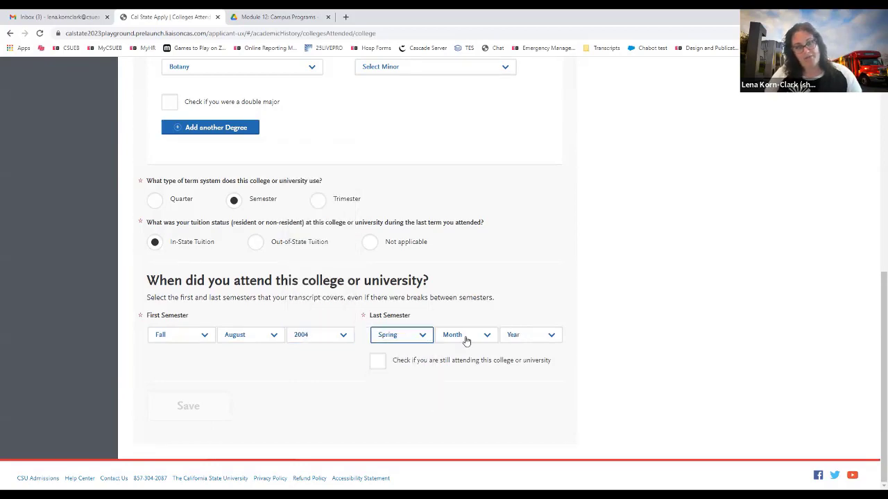
left_click(467, 340)
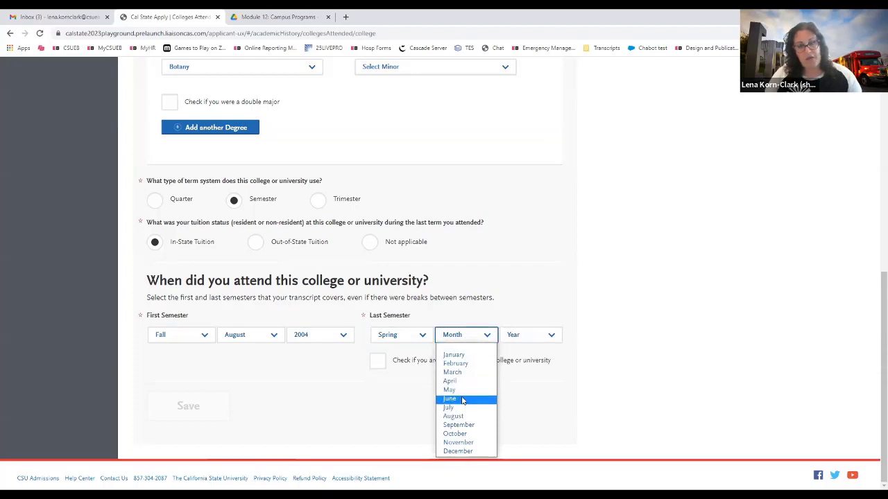
left_click(462, 400)
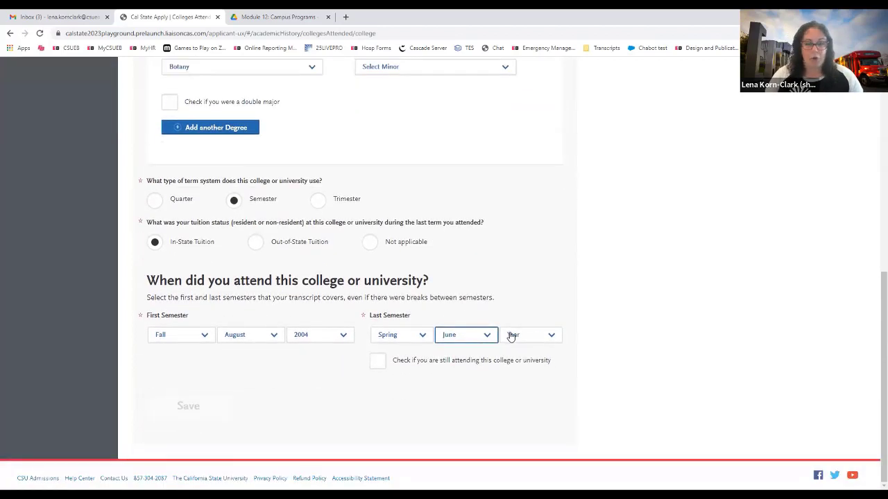
left_click(511, 336)
scroll(512, 236, "down", 4)
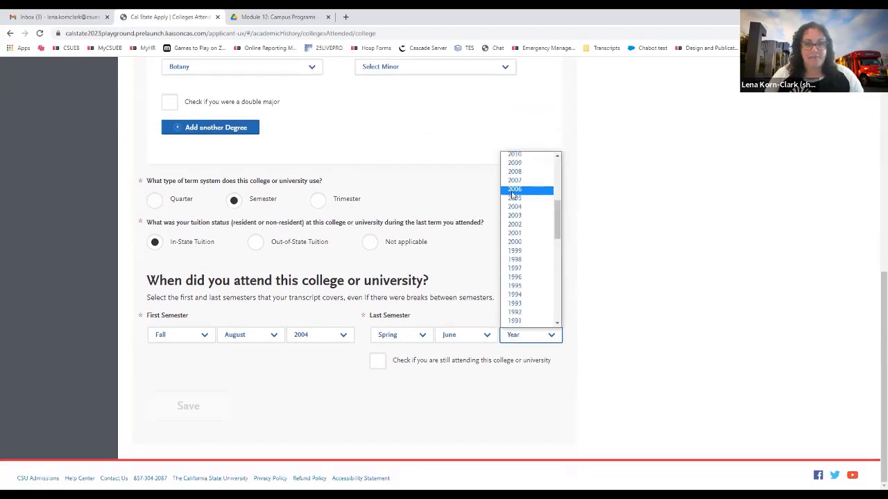
left_click(513, 190)
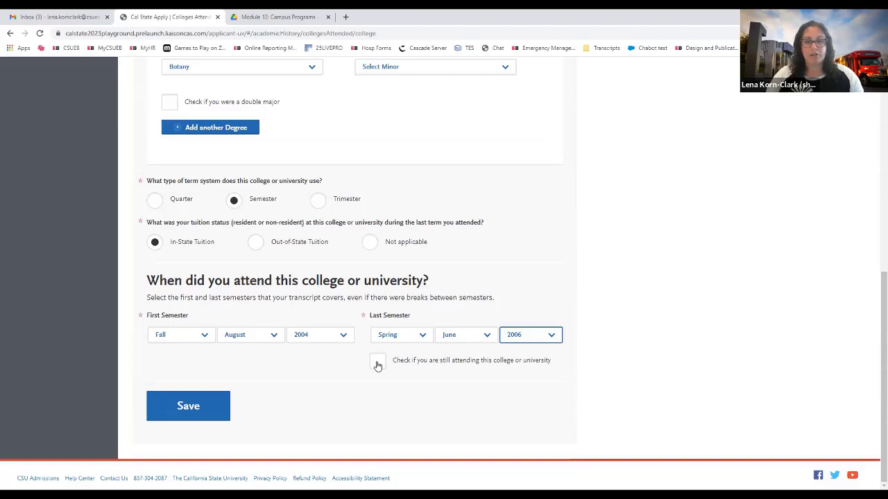
left_click(190, 406)
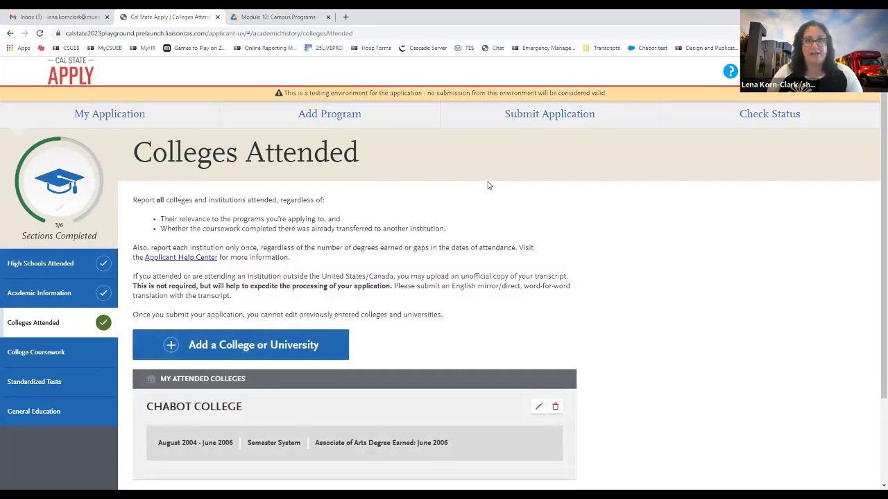
Go to the College Coursework section and start the Chabot College transcript.
scroll(490, 191, "down", 2)
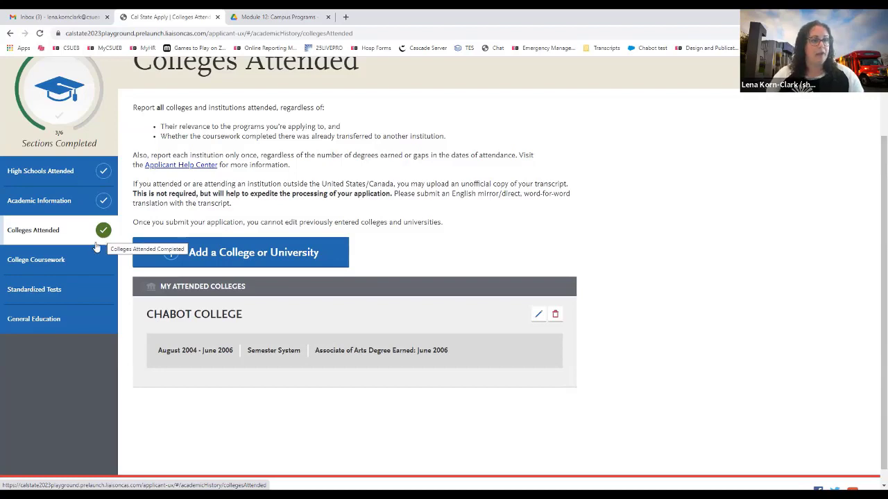
left_click(42, 260)
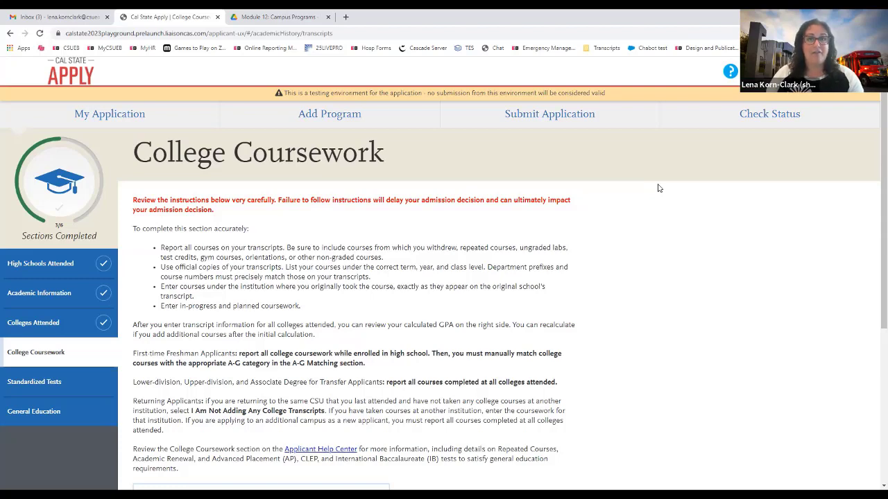
scroll(659, 187, "down", 3)
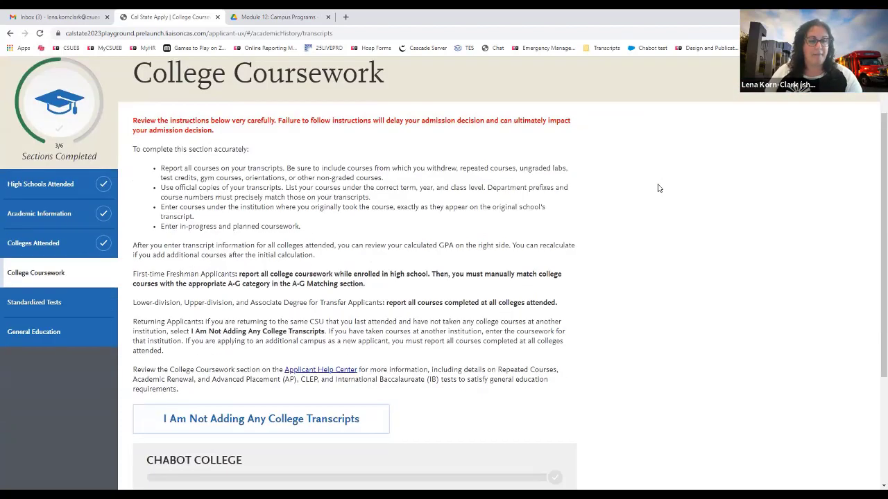
scroll(659, 188, "down", 1)
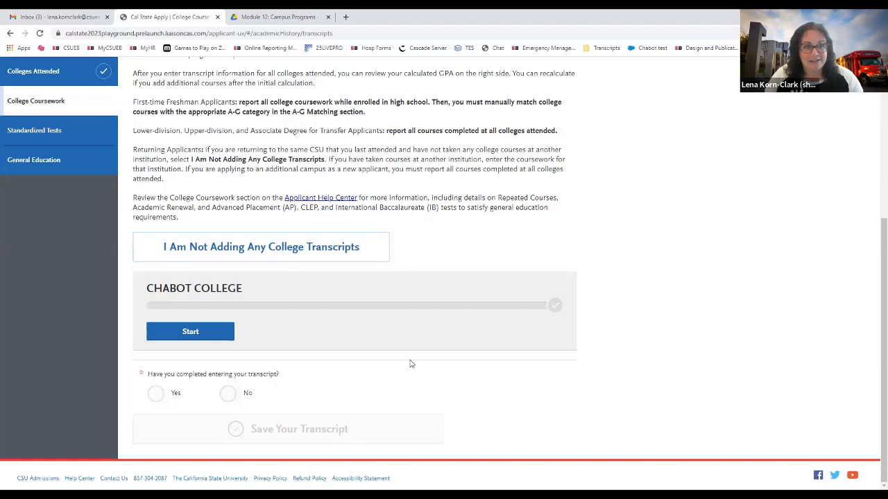
left_click(169, 333)
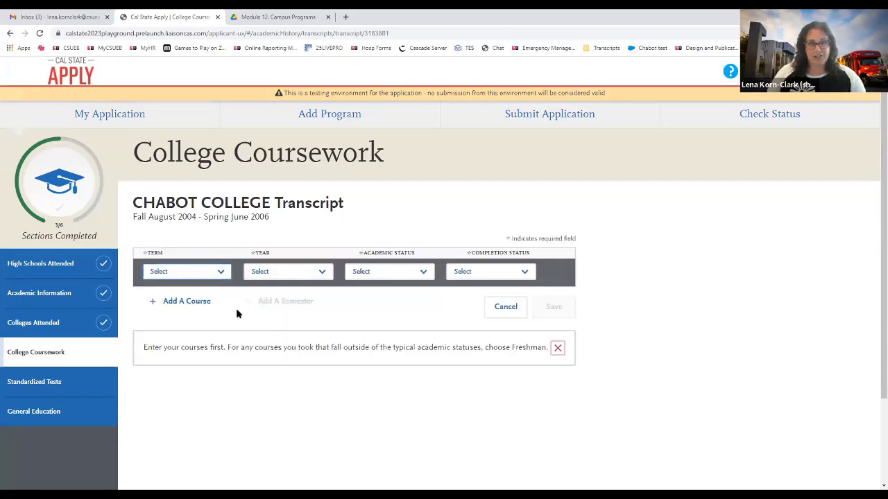
Set the term of the Chabot College transcript's first semester to Fall and its year to 2004.
left_click(236, 312)
left_click(220, 276)
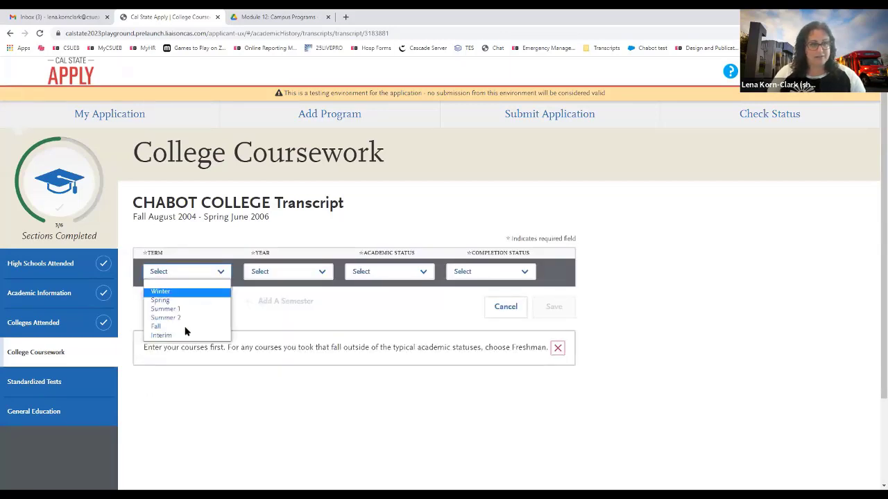
left_click(186, 327)
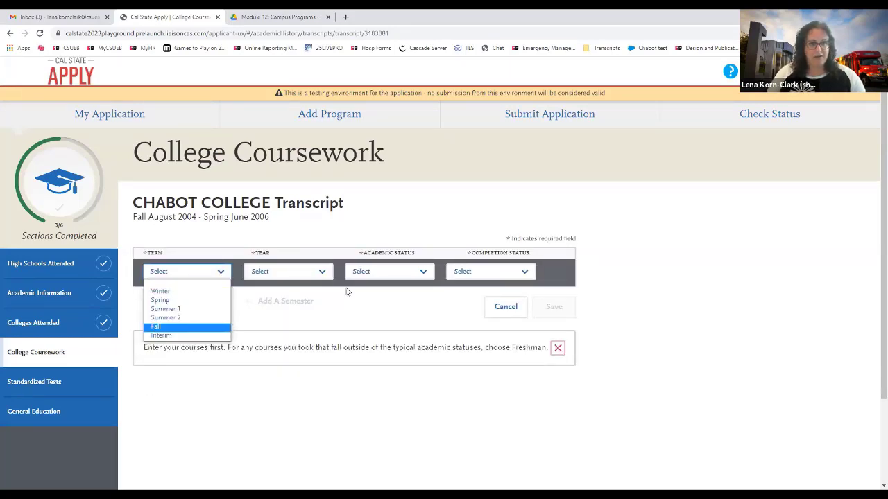
left_click(312, 277)
left_click(293, 310)
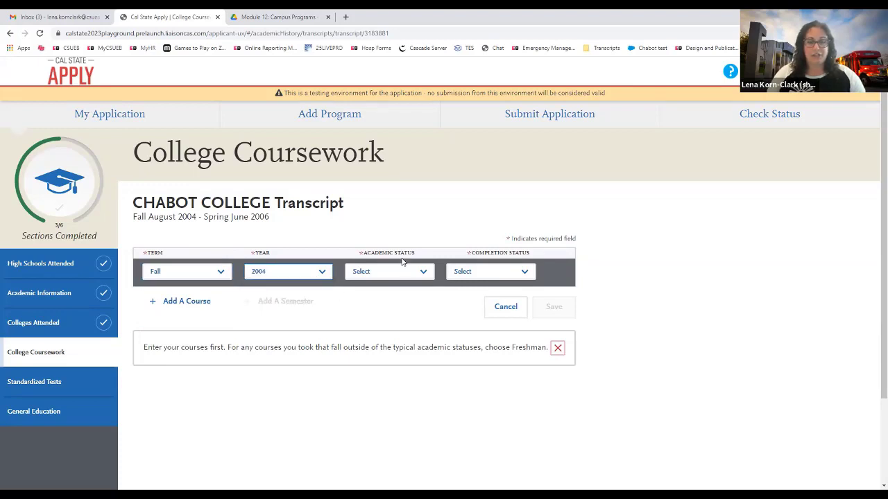
Set the Fall 2004 semester's academic status to Freshman and its completion status to Completed.
left_click(399, 275)
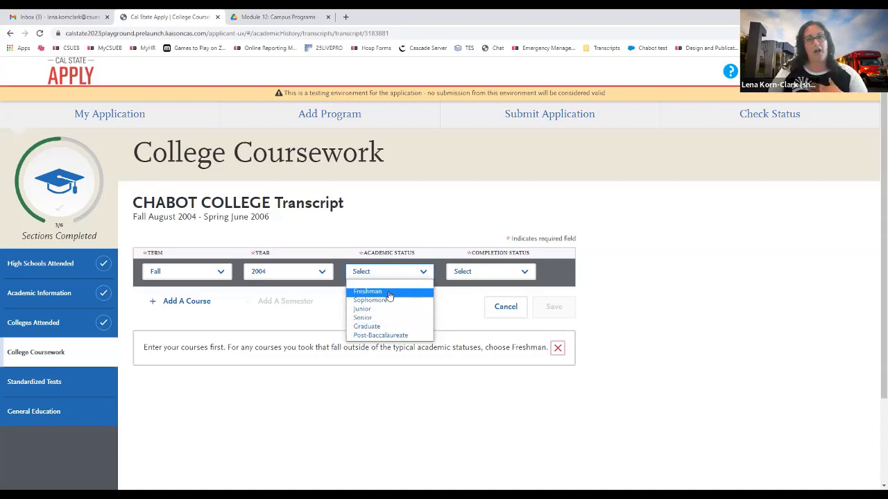
left_click(389, 295)
left_click(469, 274)
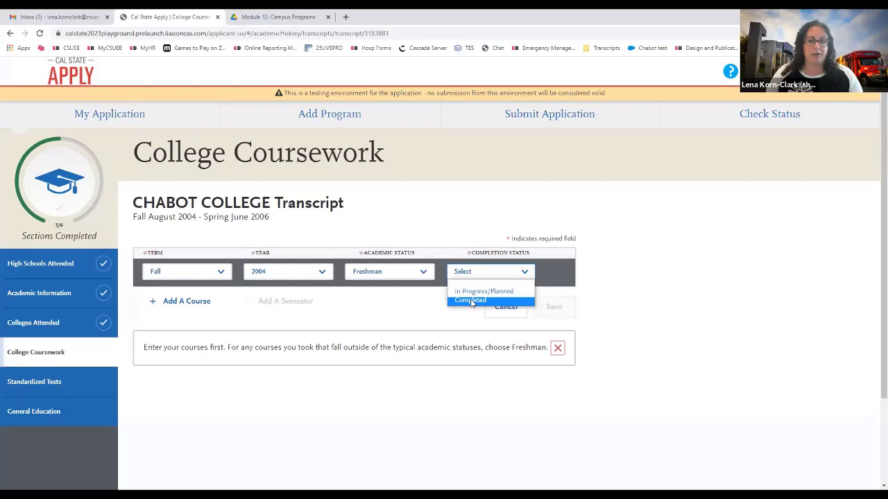
left_click(471, 300)
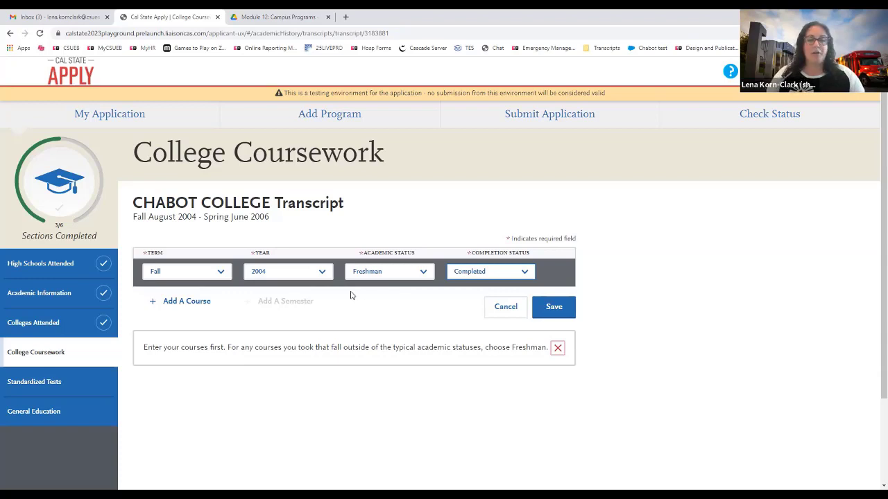
Add a course to the Fall 2004 semester and choose ENGL1A from the suggested course codes.
left_click(202, 305)
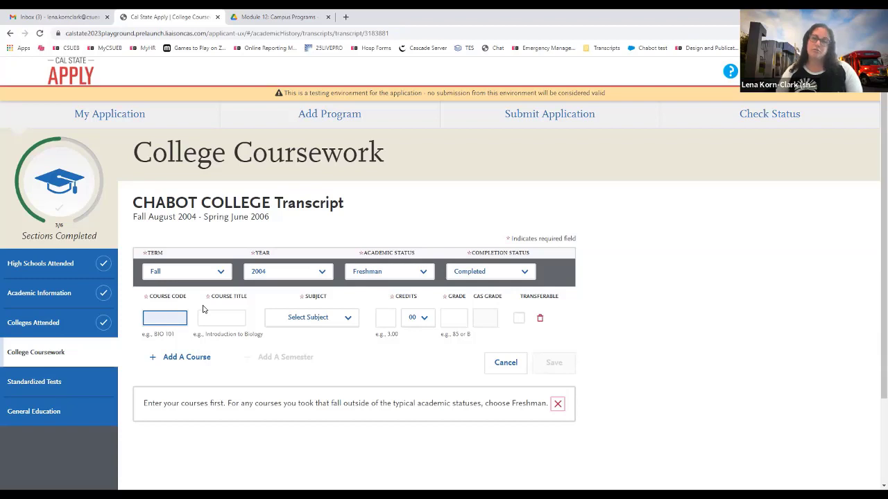
type("Eng")
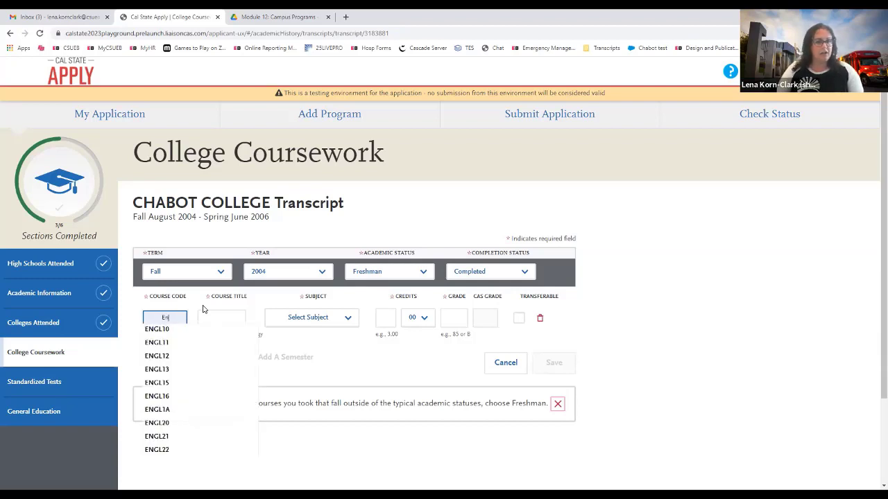
type("l")
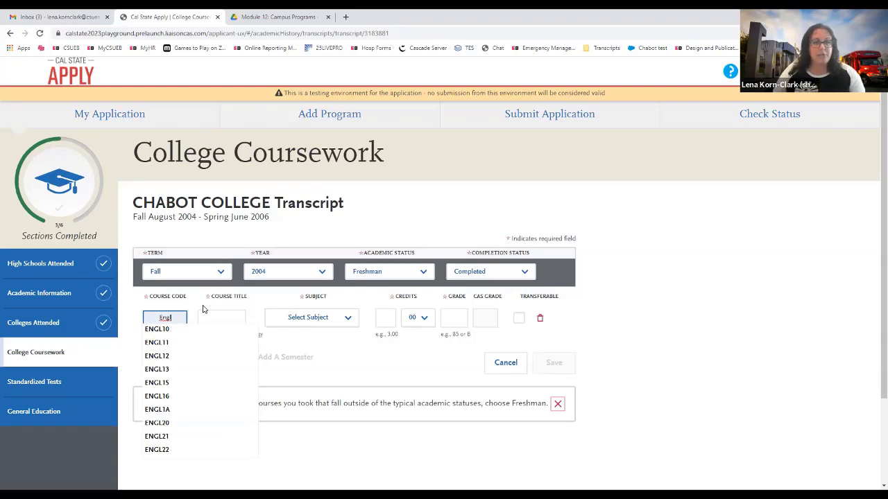
left_click(163, 413)
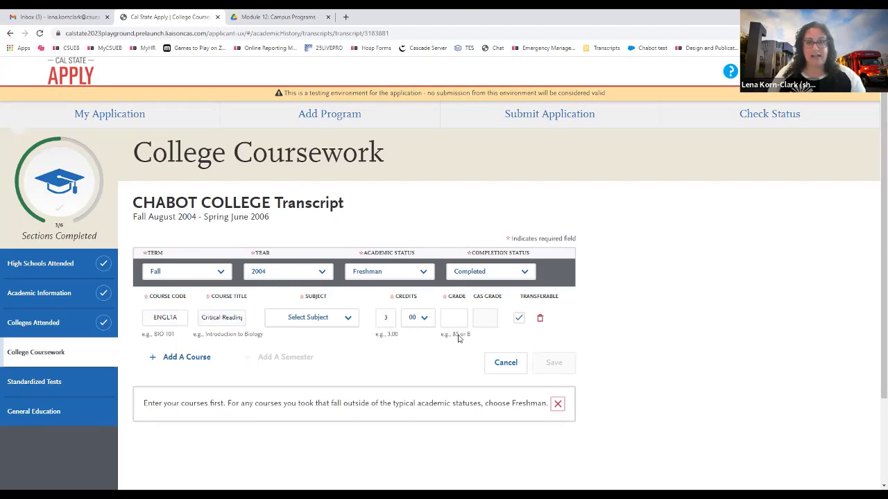
left_click(519, 319)
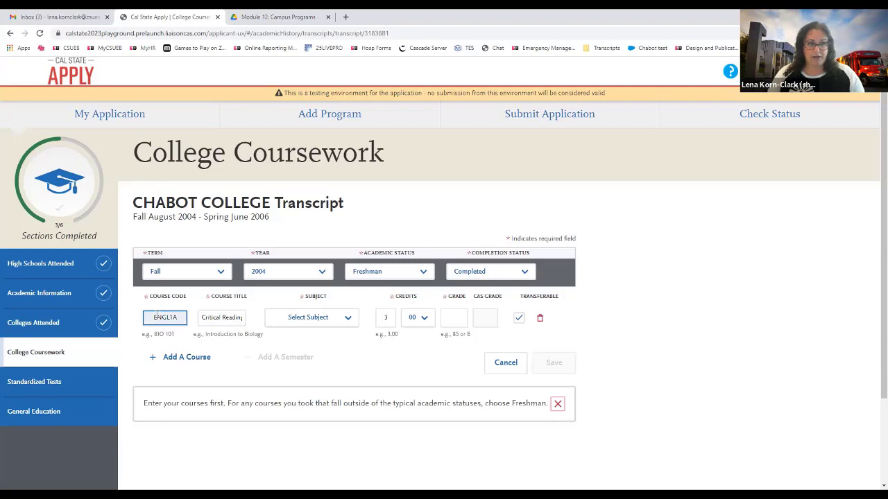
Set the ENGL1A course's subject to English and its grade to B.
left_click(319, 325)
type("engl")
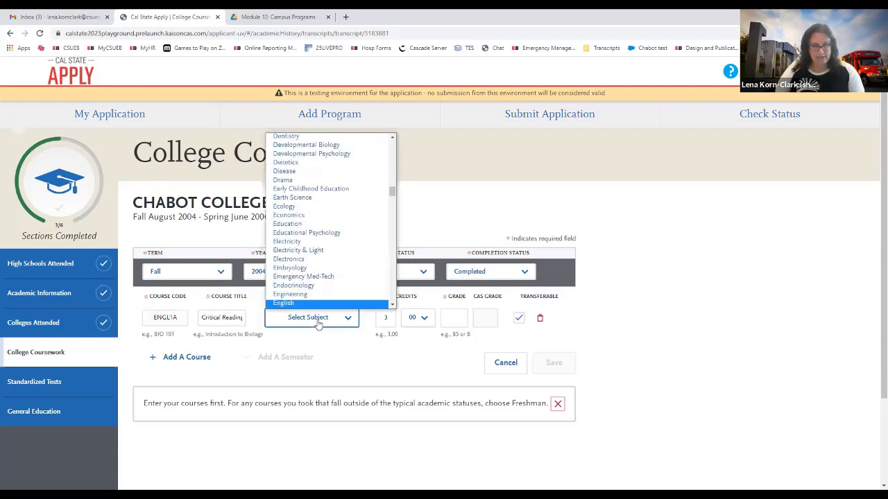
key("Return")
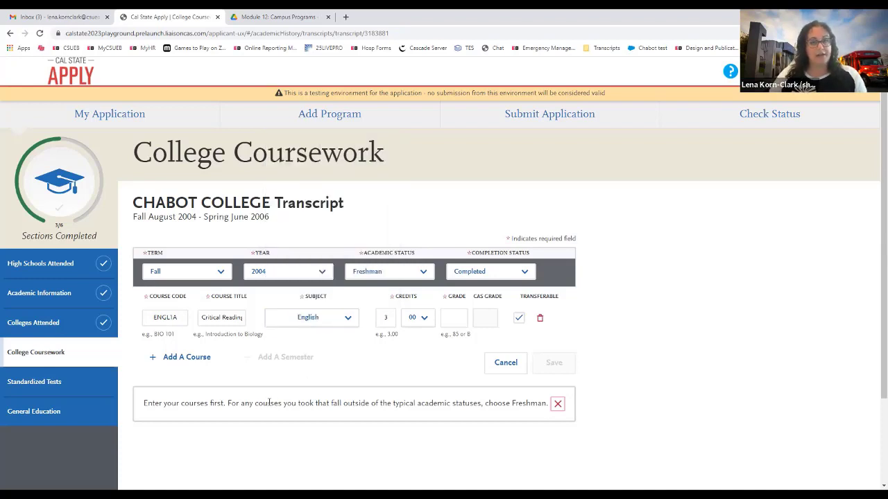
left_click(387, 318)
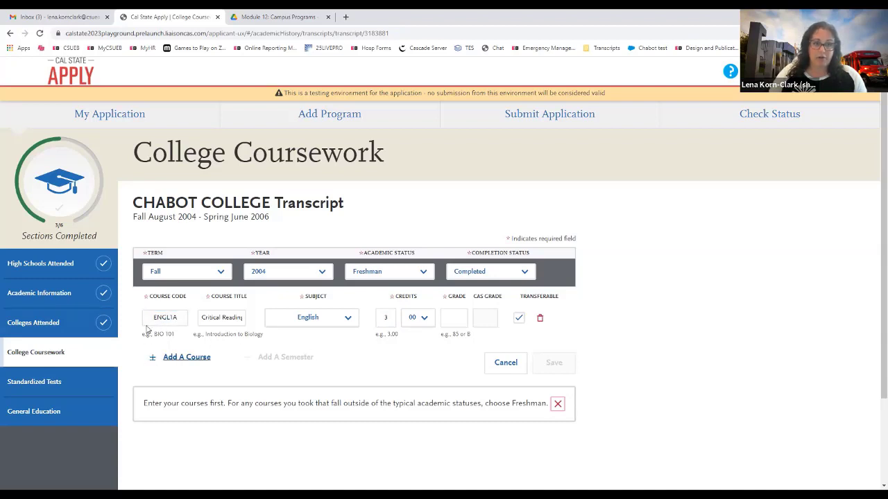
left_click(389, 320)
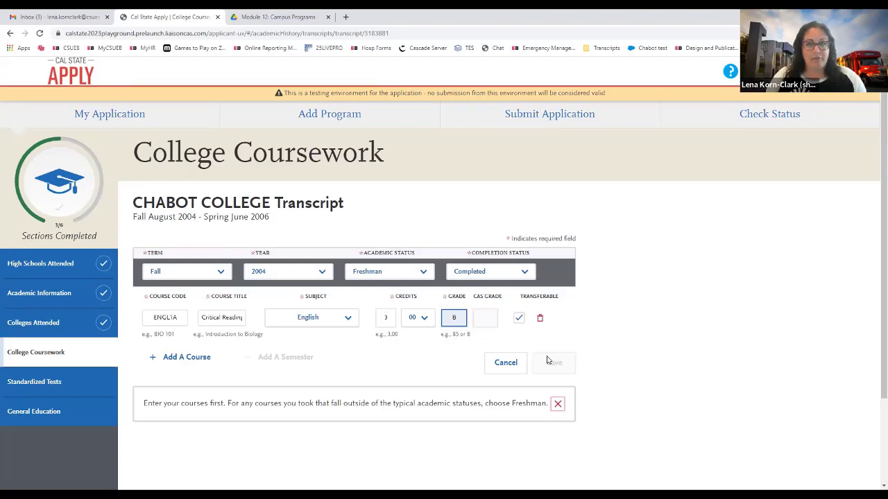
left_click(596, 319)
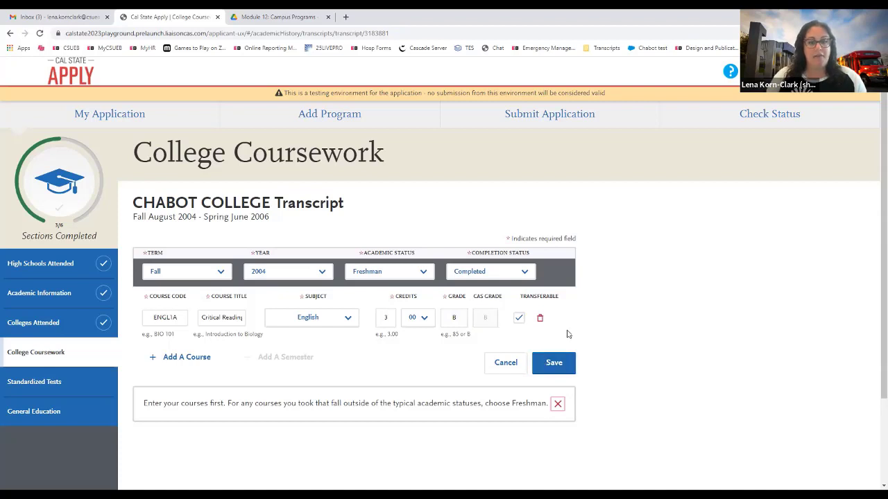
left_click(556, 371)
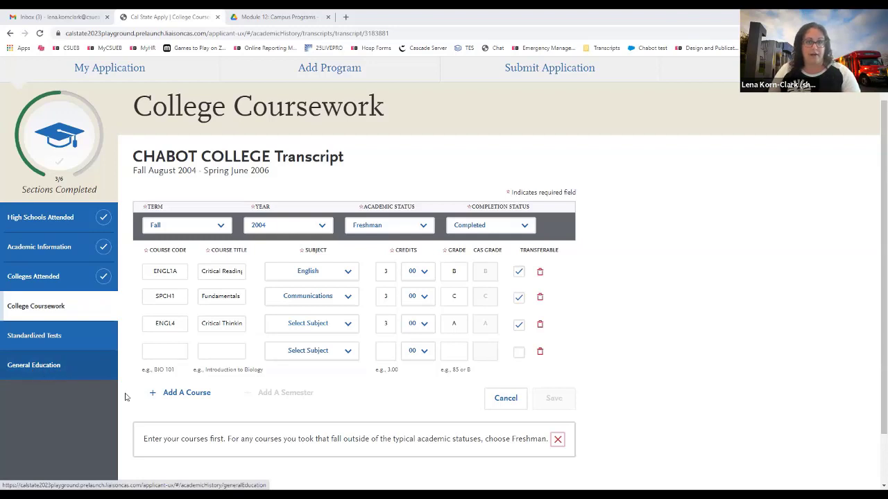
Enter AP TEST CALC as both the course code and the course title in the empty course row.
left_click(164, 351)
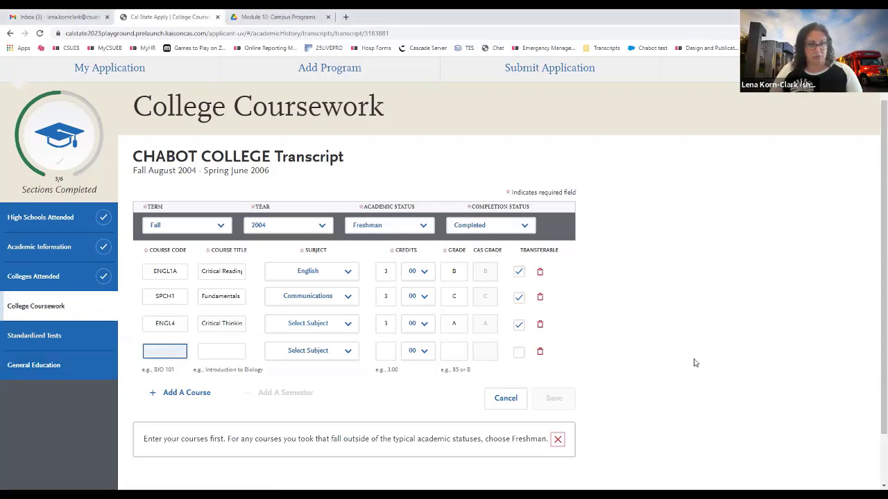
type("AP TEST")
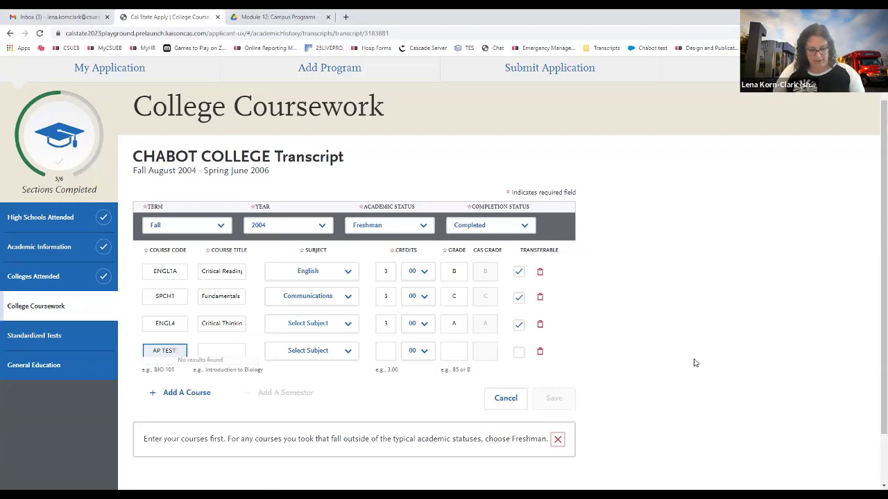
type(" CALC")
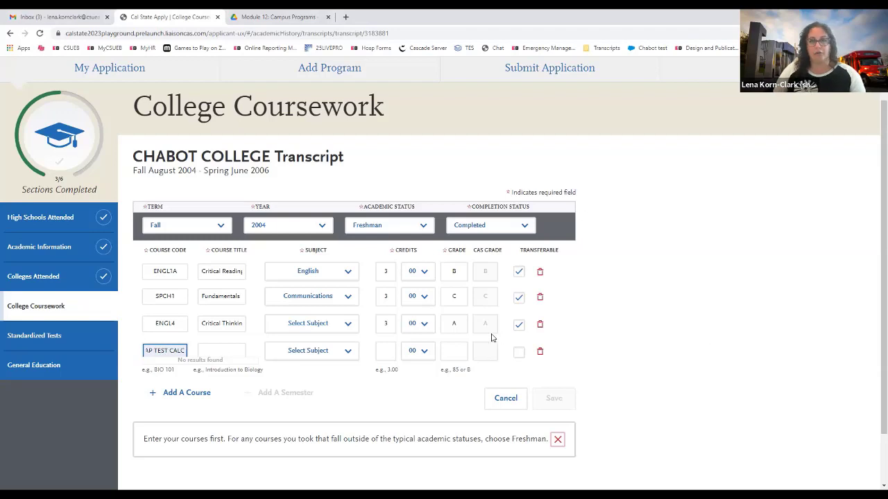
left_click(234, 351)
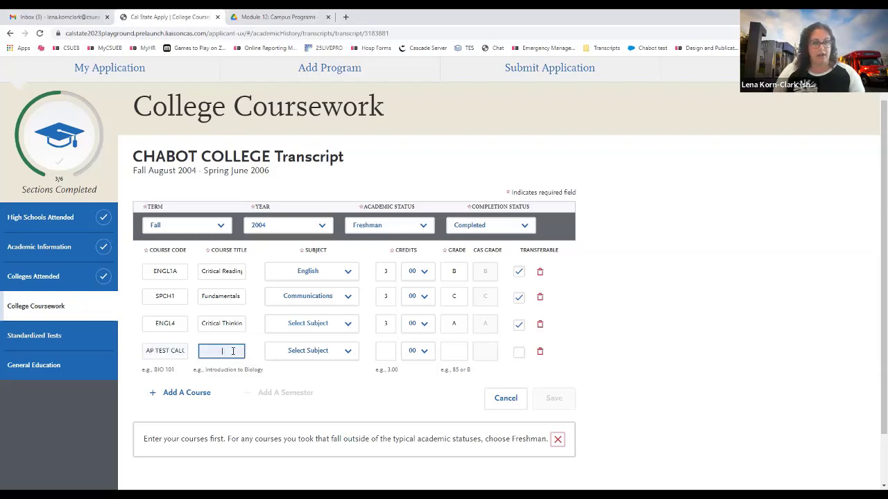
type("AP TEST")
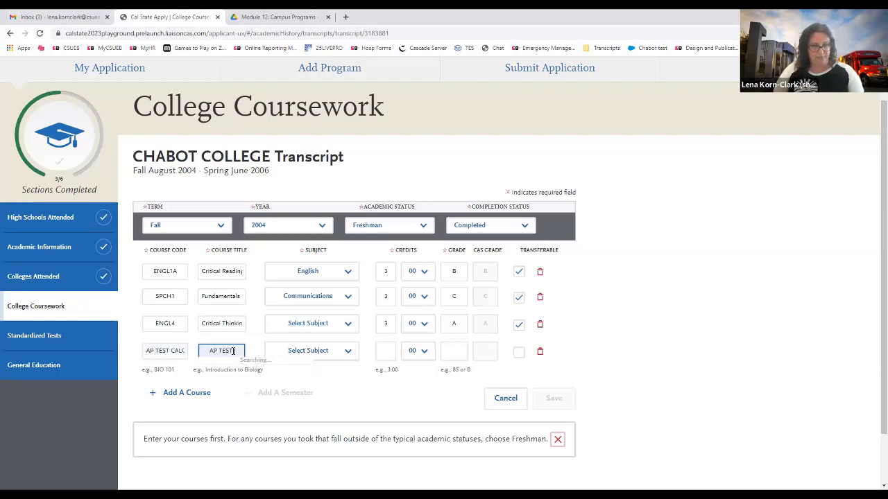
type(" CALC")
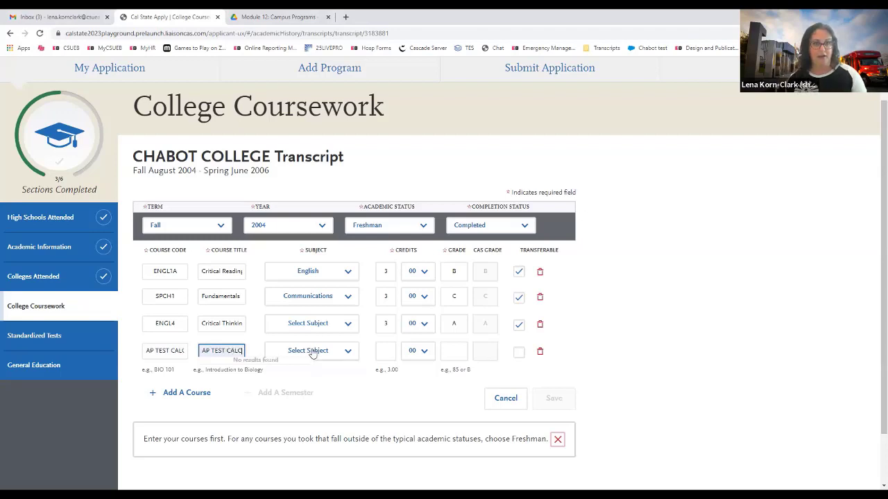
Set the AP TEST CALC entry's subject to Test Credit - No Subject and its credits to 3.
left_click(312, 354)
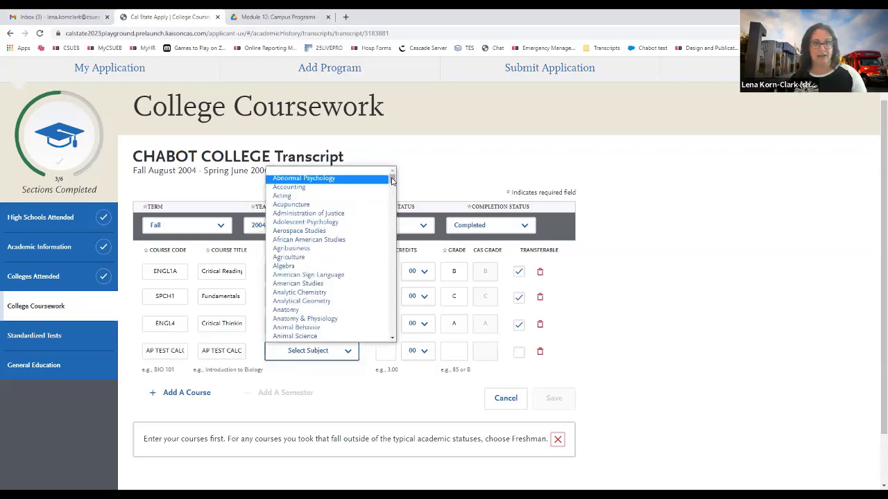
scroll(384, 322, "down", 15)
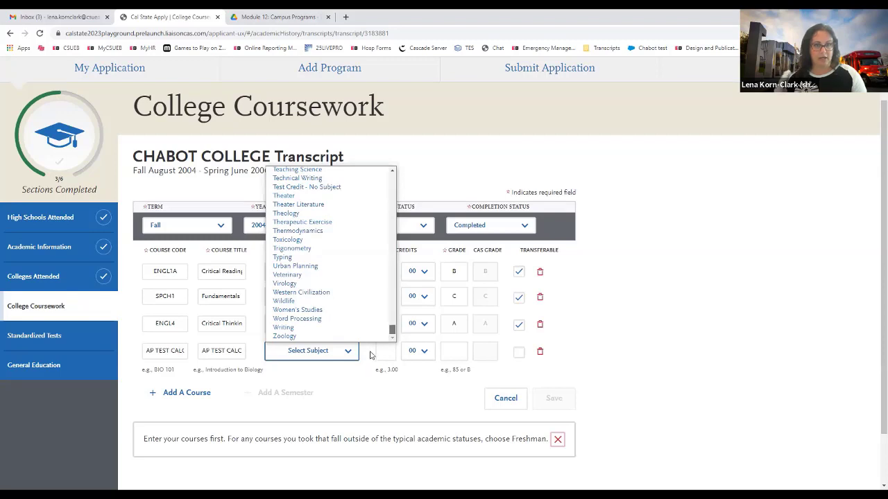
left_click(297, 189)
left_click(387, 351)
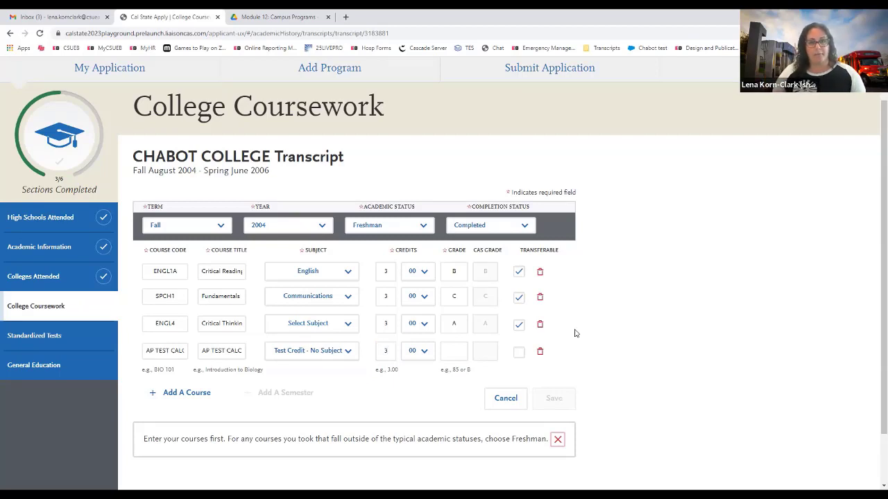
Give the AP TEST CALC entry the grade P and mark it as transferable.
left_click(455, 352)
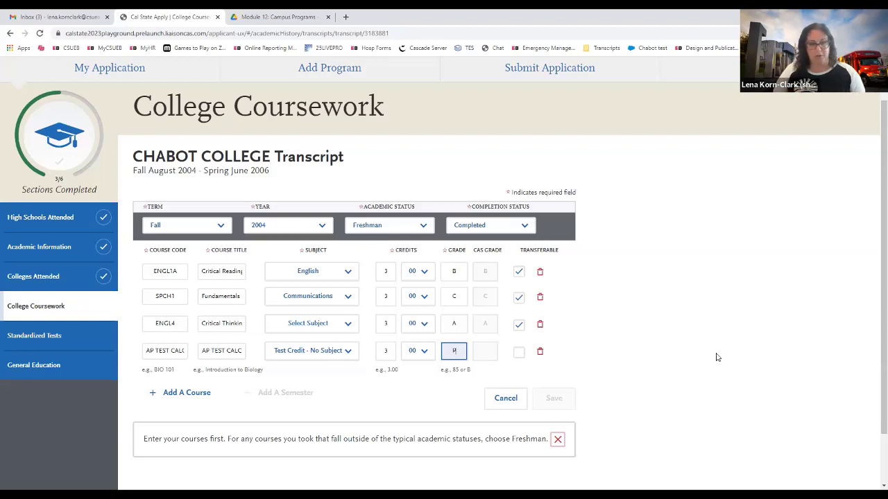
left_click(717, 357)
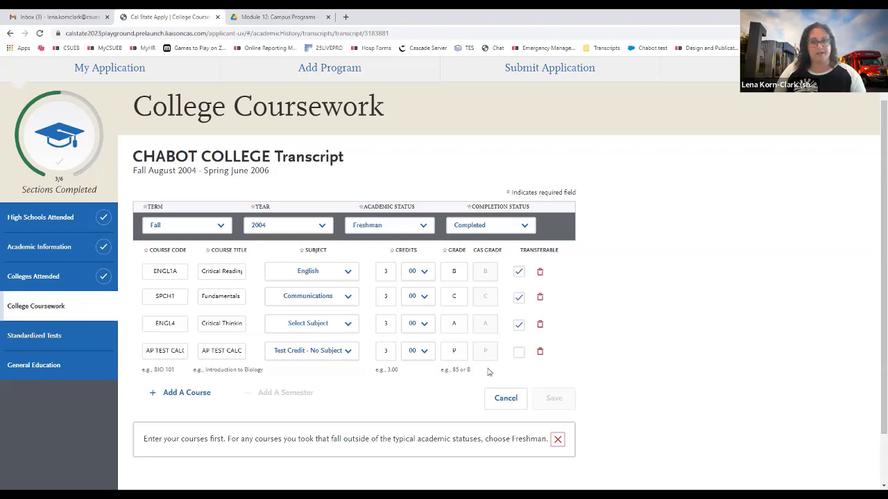
left_click(452, 350)
left_click(512, 356)
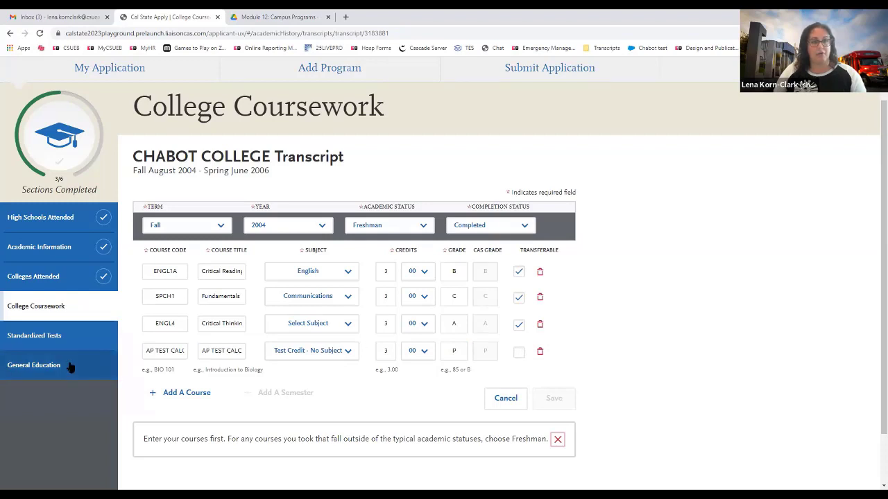
left_click(519, 353)
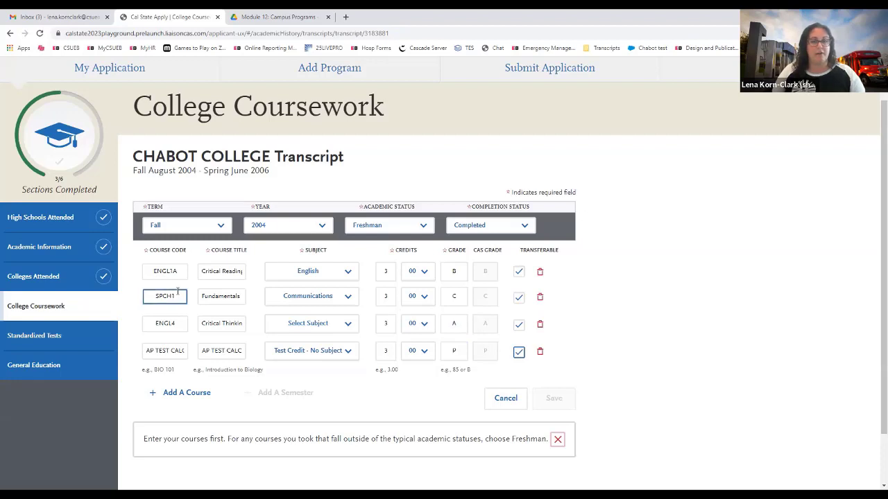
Set the subject of the ENGL4 course to English.
left_click(343, 326)
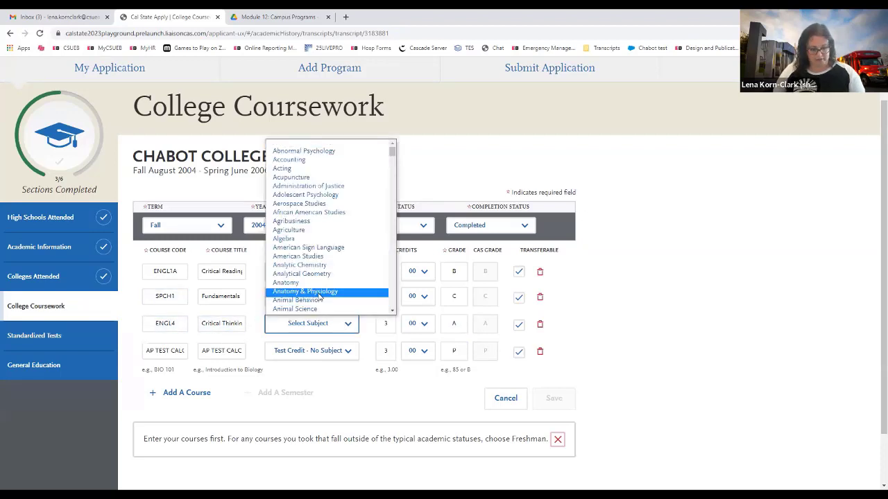
scroll(318, 298, "down", 5)
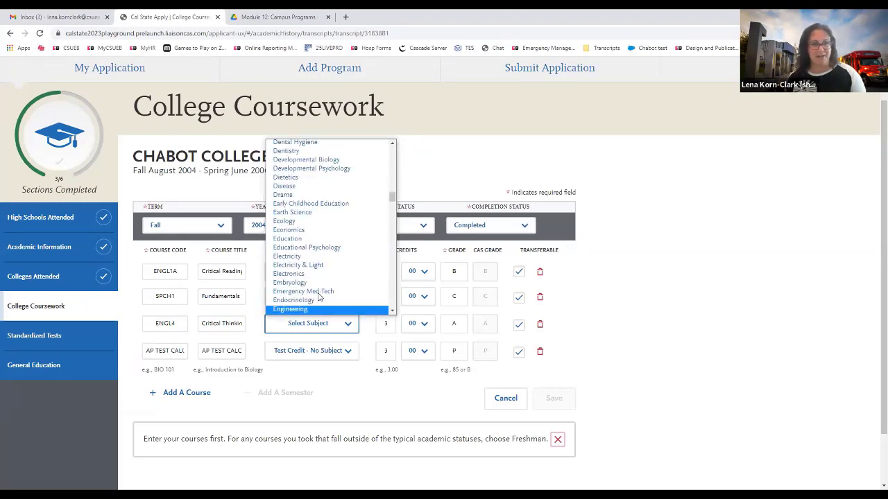
key("Down")
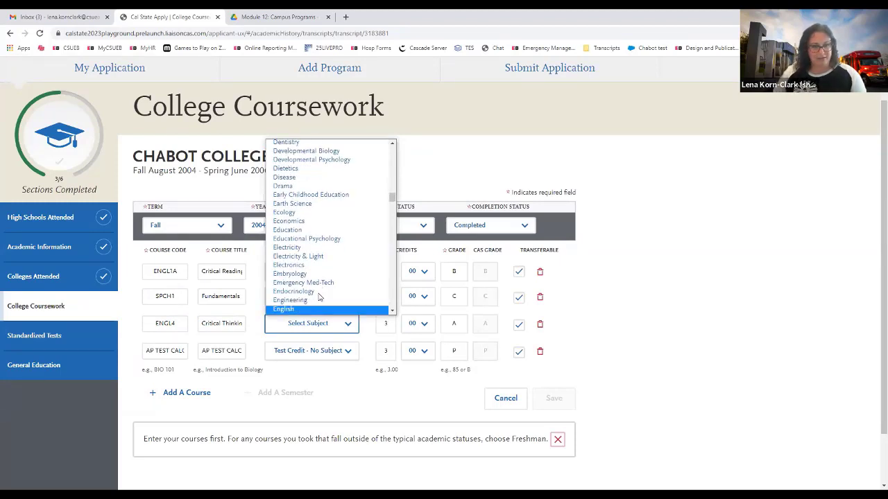
key("Return")
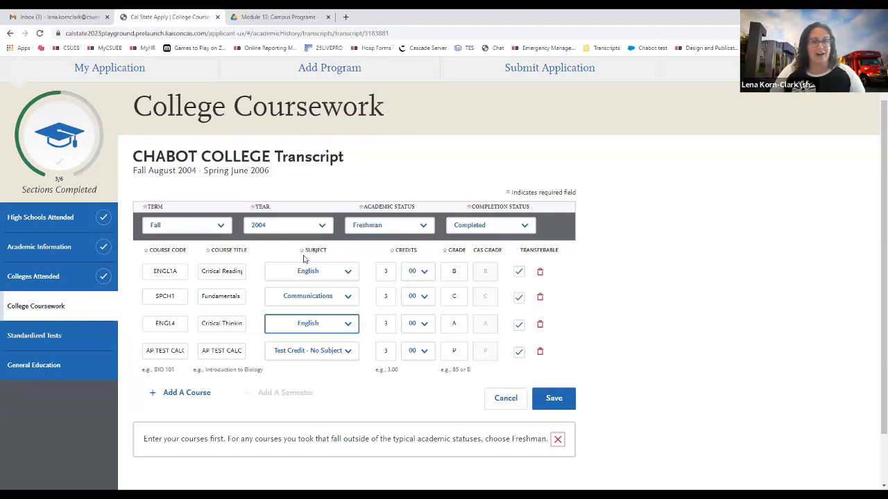
left_click(458, 323)
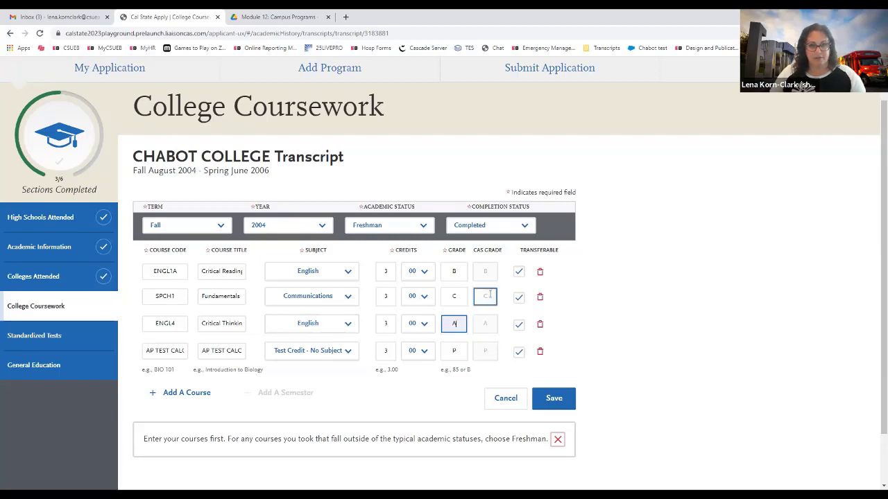
Set the grade of the Fall 2004 ENGL4 course to F and save the semester's courses.
type("F")
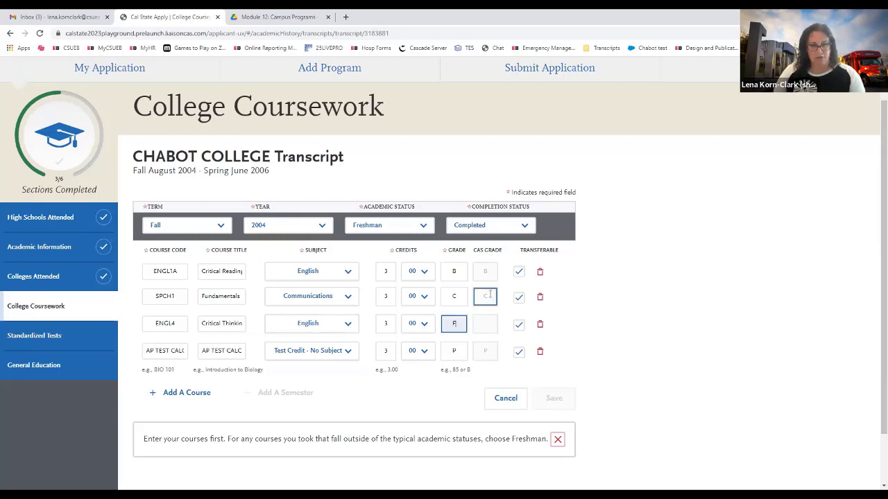
left_click(599, 332)
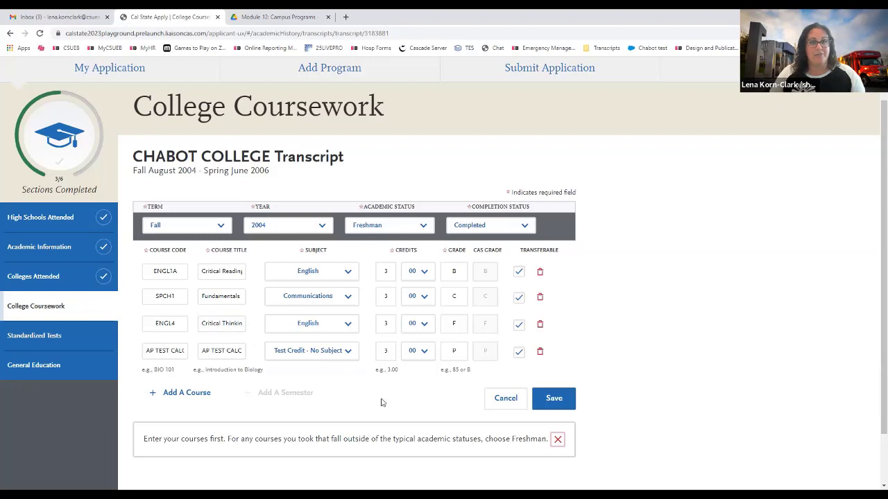
left_click(554, 399)
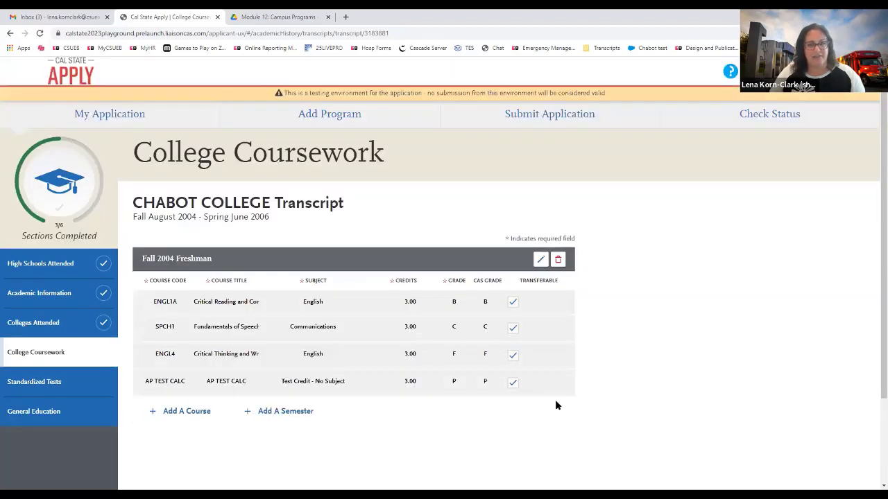
Add a semester with term Spring, year 2005, academic status Sophomore and completion status Completed.
left_click(300, 412)
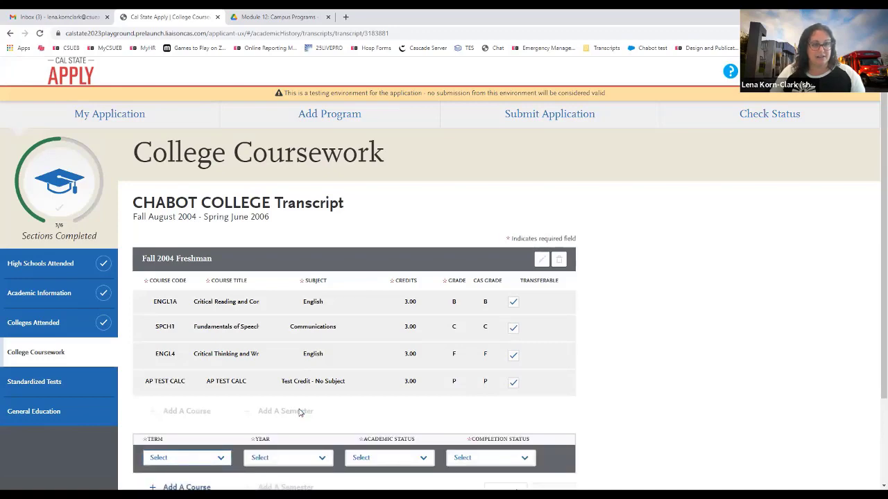
scroll(236, 395, "down", 2)
left_click(217, 350)
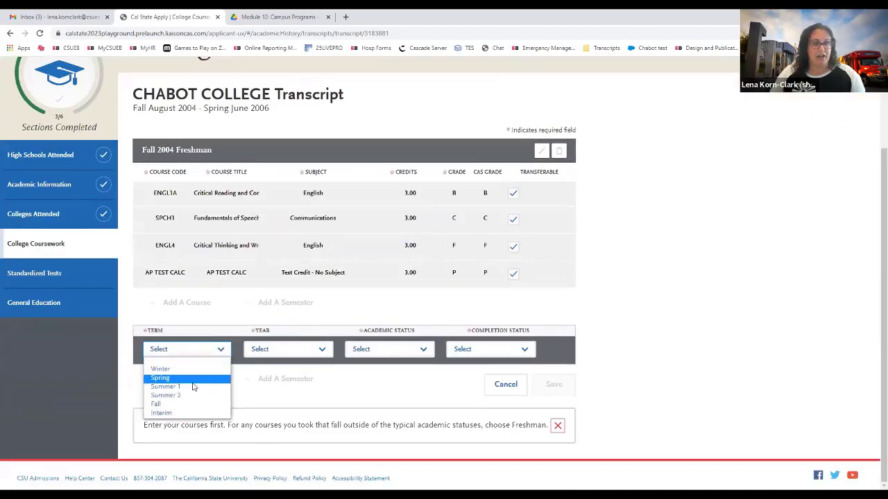
left_click(184, 381)
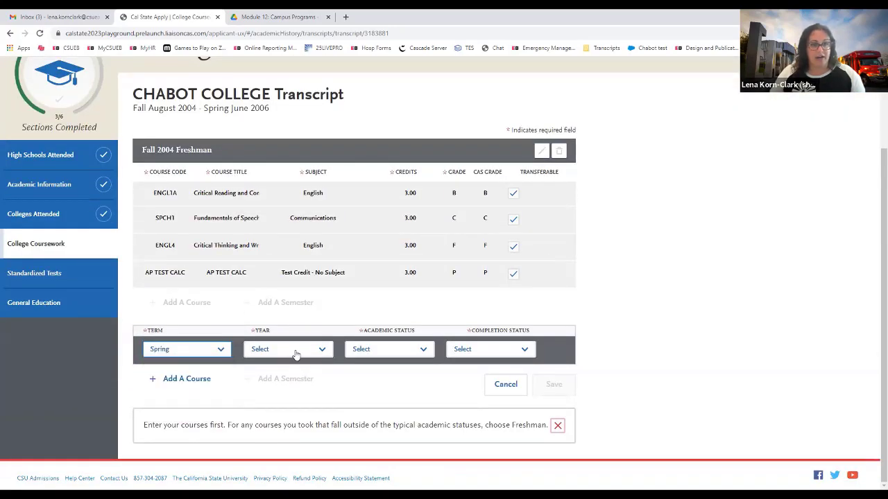
left_click(294, 350)
left_click(286, 379)
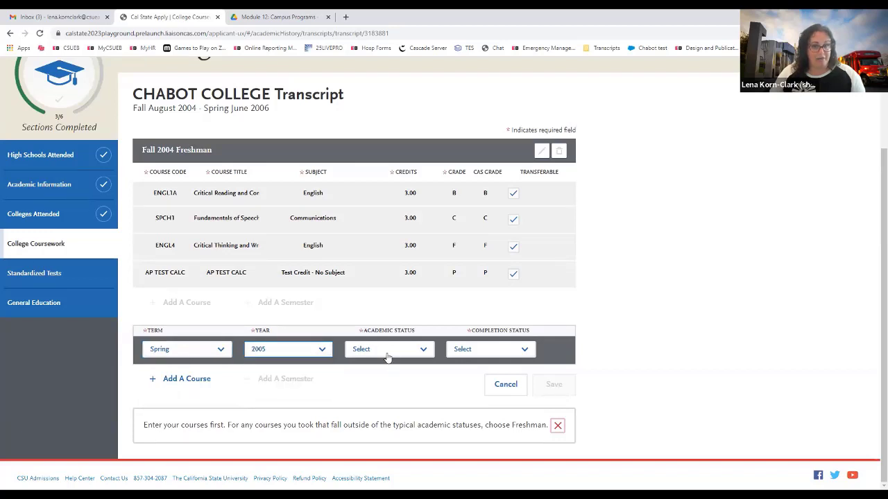
left_click(388, 354)
left_click(379, 378)
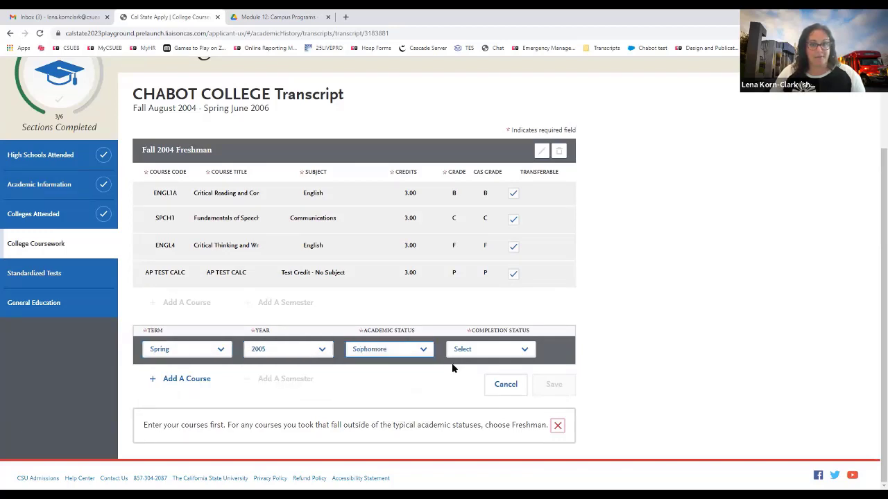
left_click(464, 353)
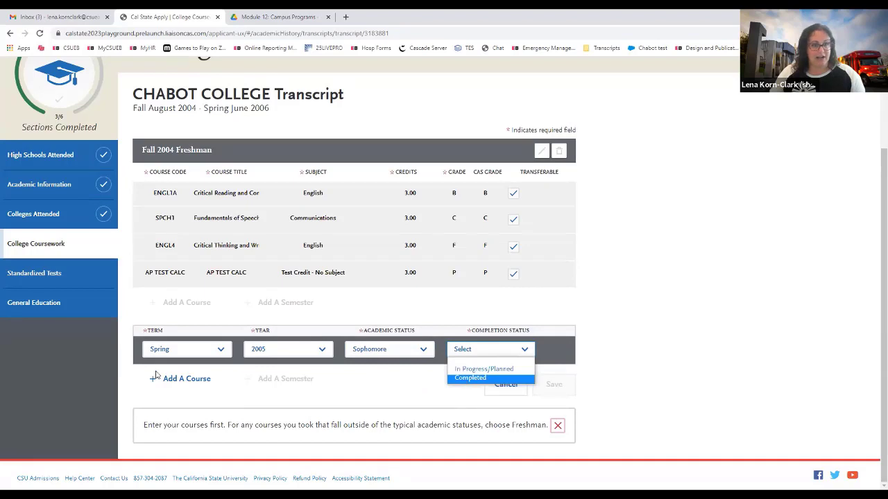
left_click(463, 378)
Add the catalog course ENGL4 to the Spring 2005 semester and set its subject to English.
left_click(179, 380)
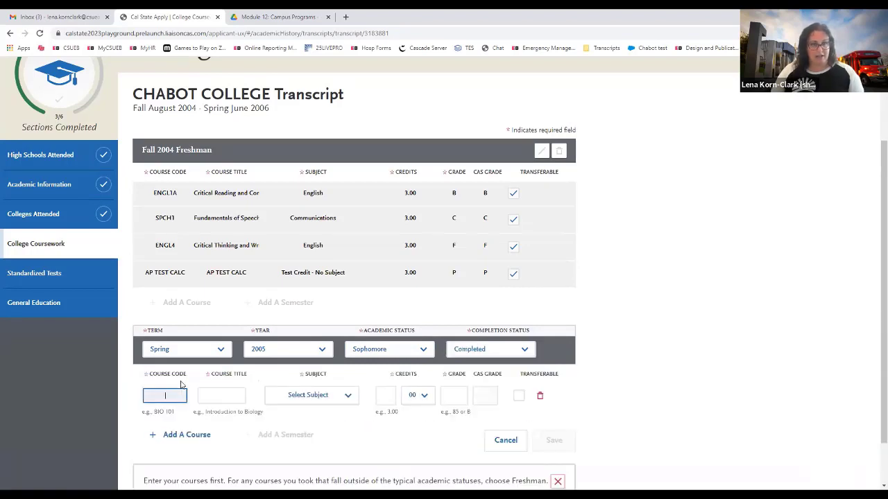
type("engl")
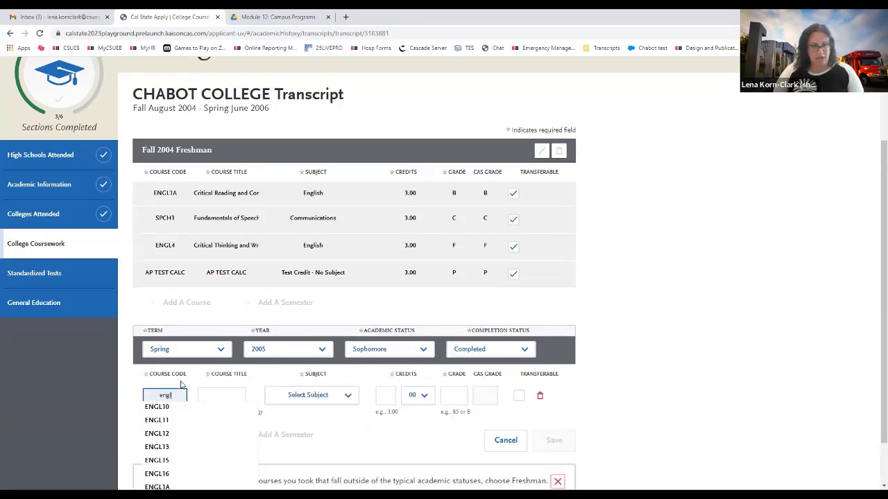
type("4")
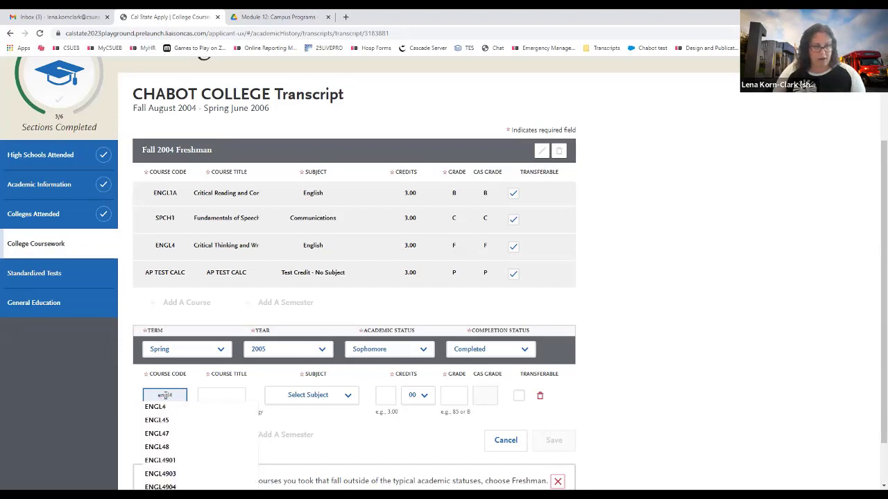
left_click(160, 409)
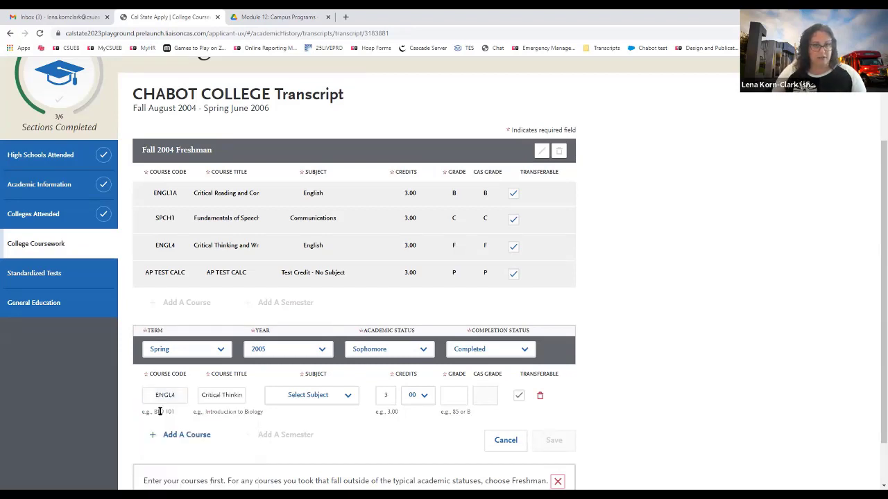
left_click(300, 398)
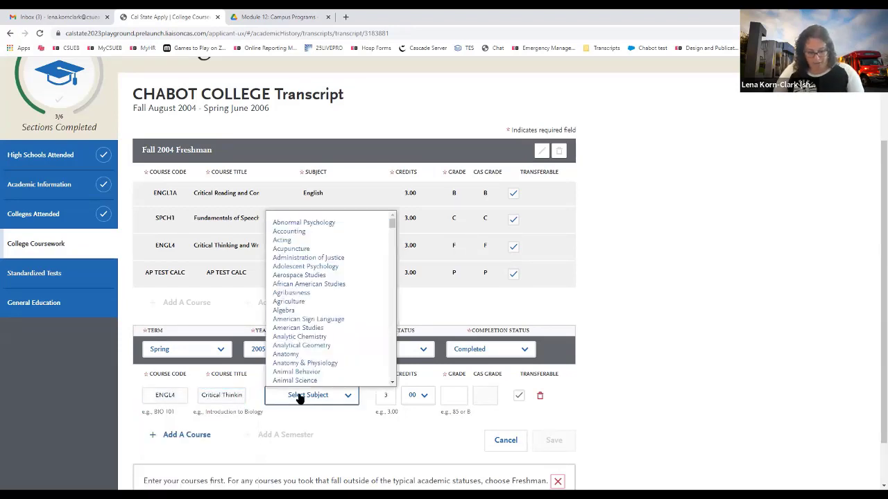
type("engl")
key("Return")
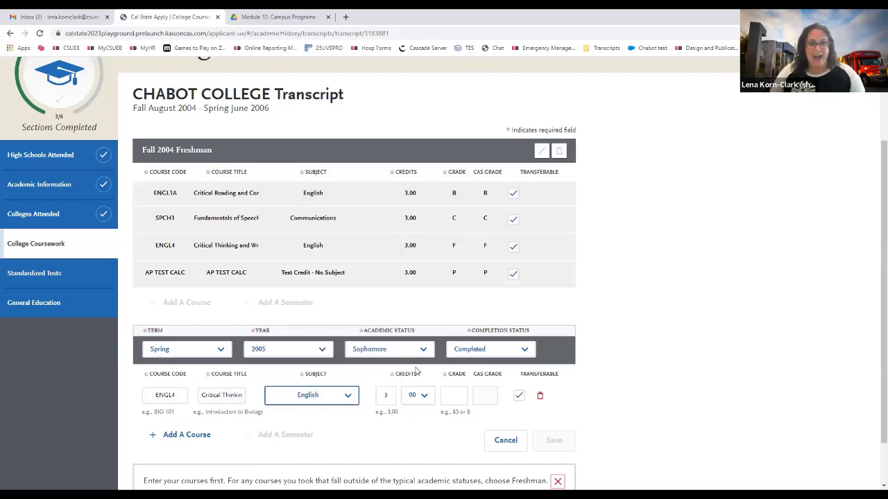
Give the Spring 2005 ENGL4 course the grade A and save the semester.
left_click(453, 394)
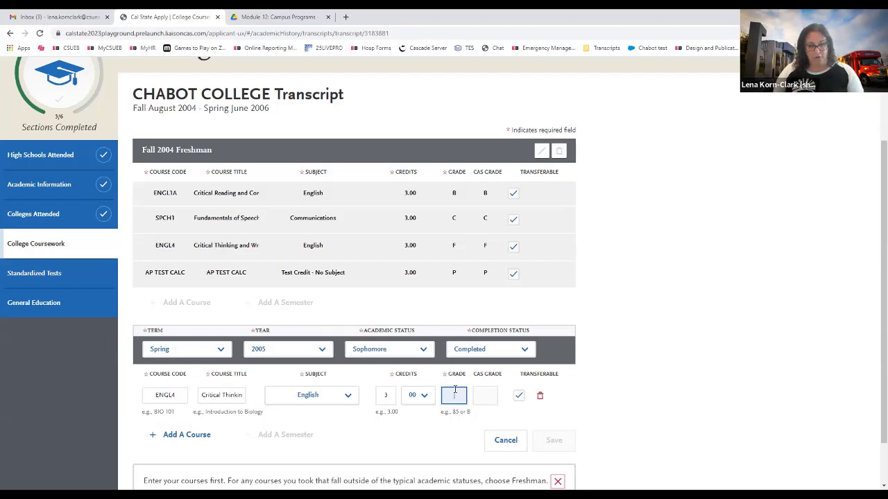
type("A")
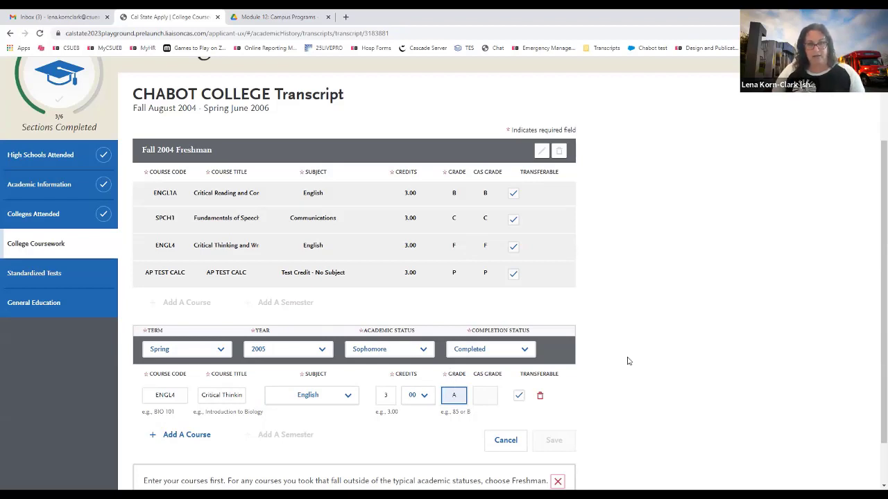
left_click(561, 404)
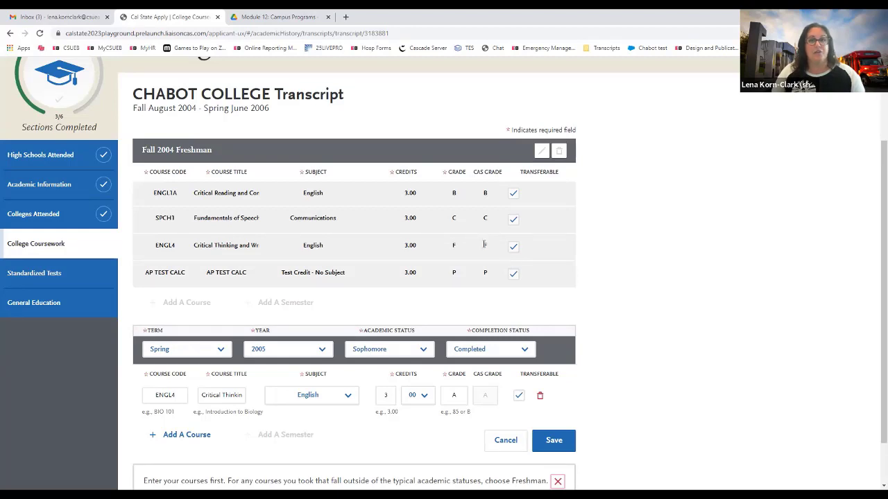
left_click(556, 441)
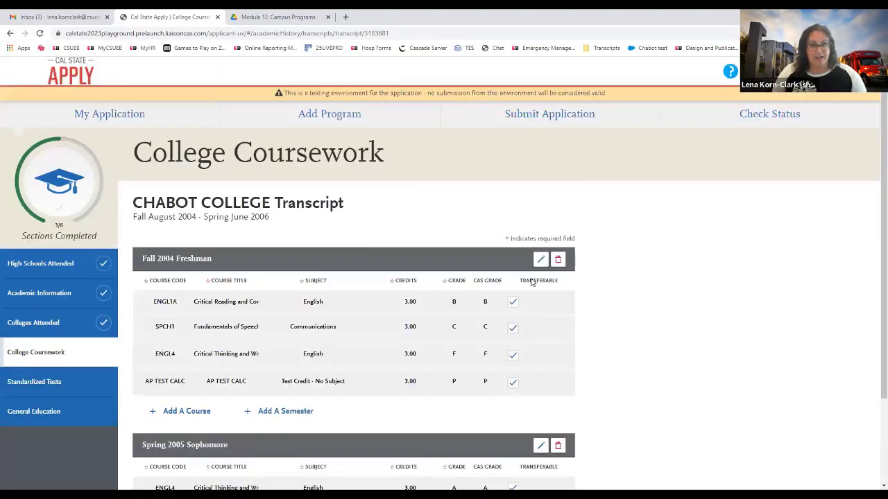
Edit the Fall 2004 semester to set the ENGL4 grade to RP, and save it.
left_click(540, 260)
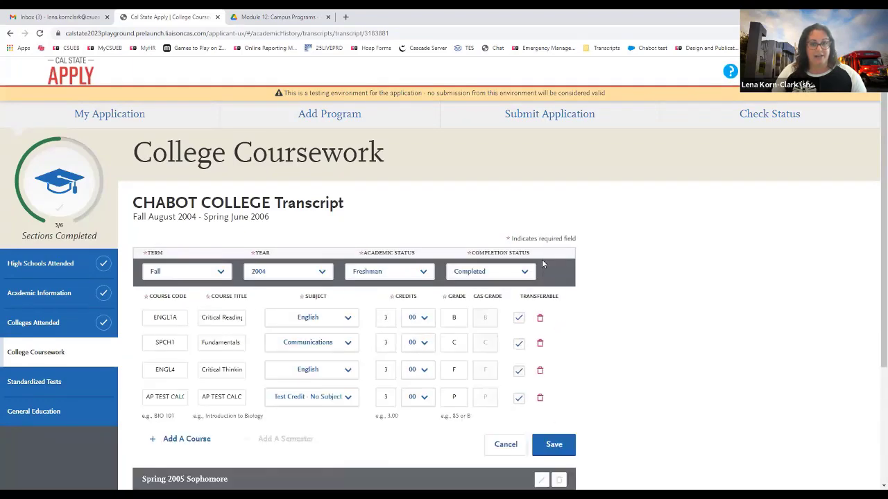
left_click(462, 368)
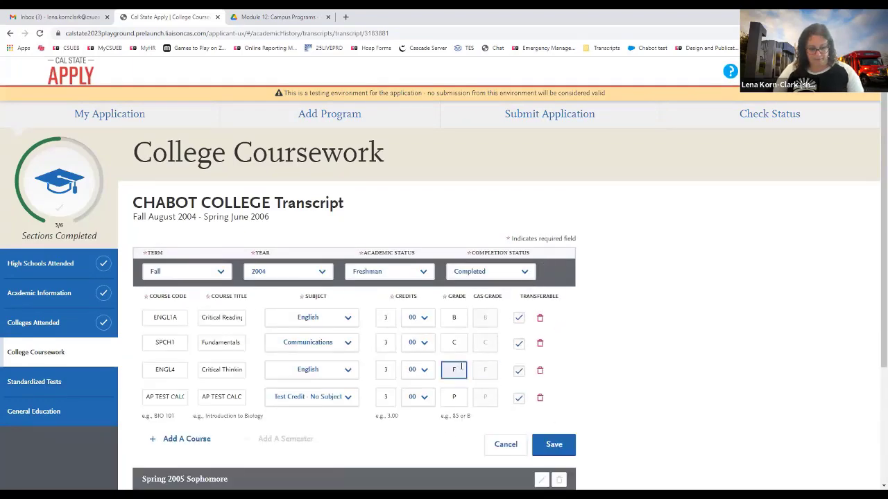
key("BackSpace")
type("RF")
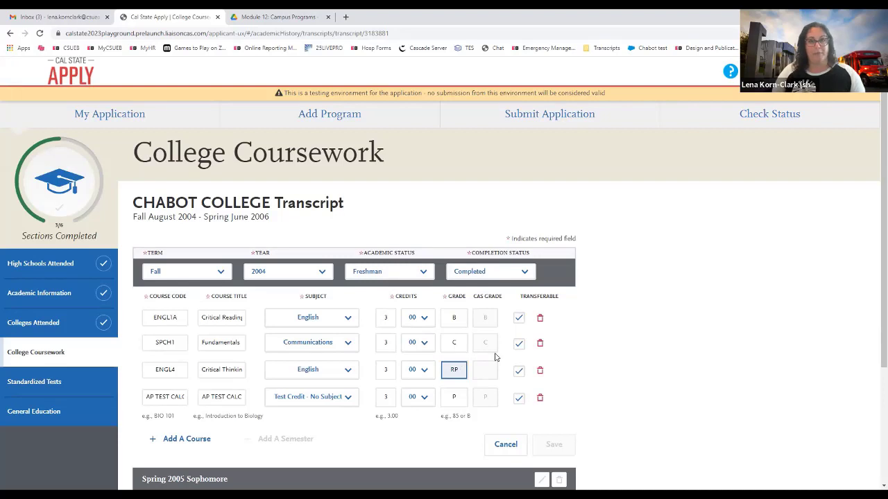
left_click(570, 379)
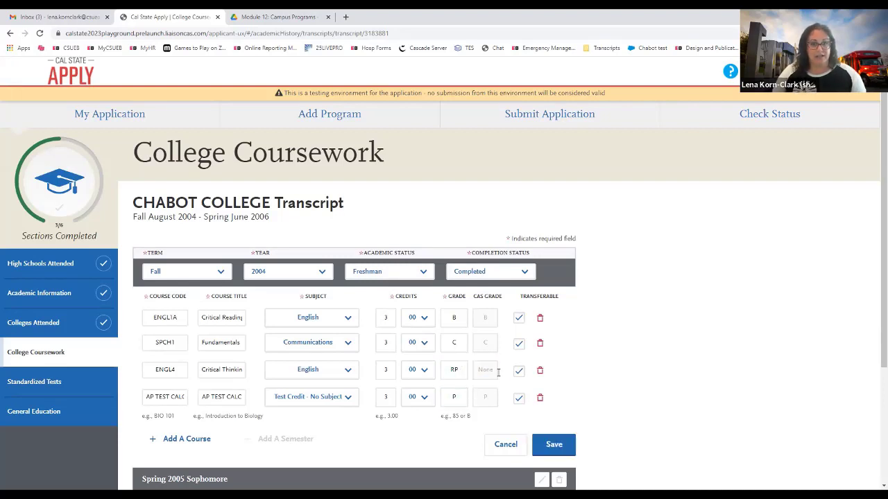
scroll(548, 378, "down", 2)
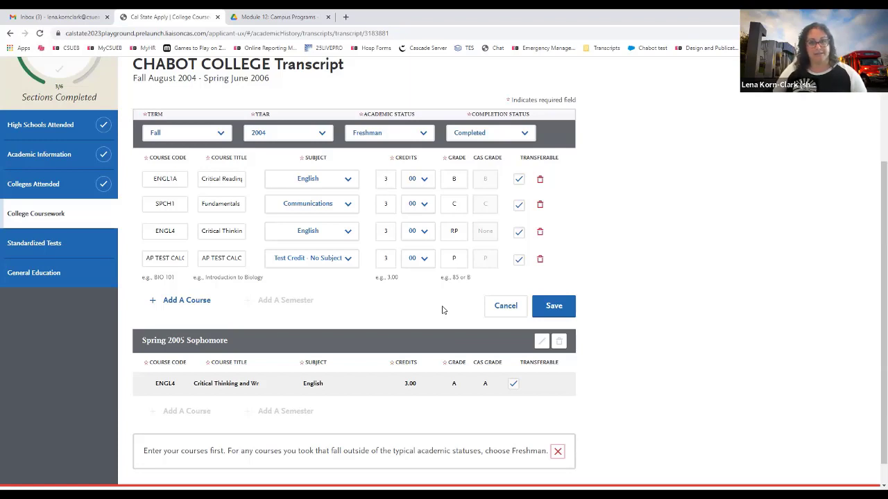
left_click(554, 307)
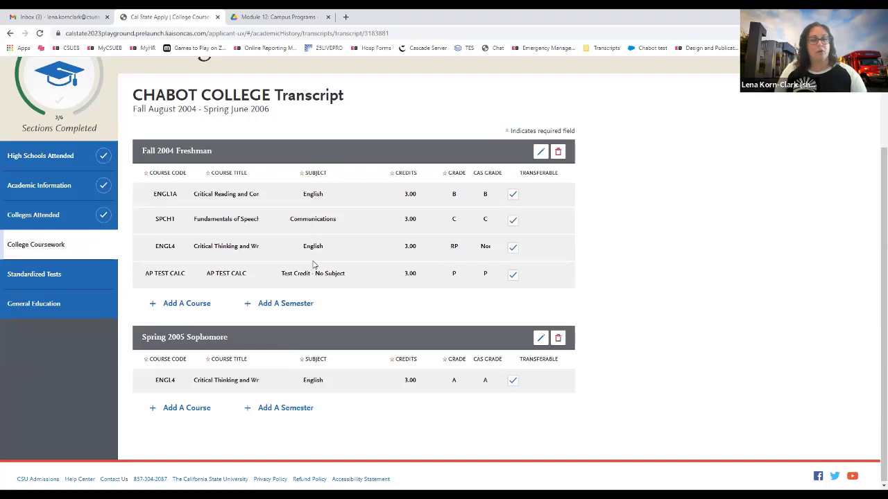
Return to the College Coursework overview, answer Yes to having completed the transcript entry, and save the transcript.
left_click(51, 247)
scroll(660, 169, "down", 3)
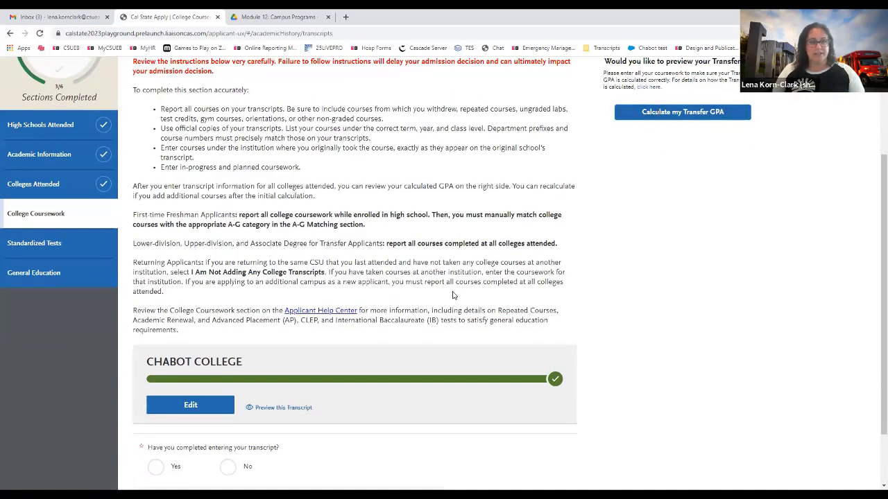
scroll(429, 312, "down", 1)
scroll(429, 313, "down", 1)
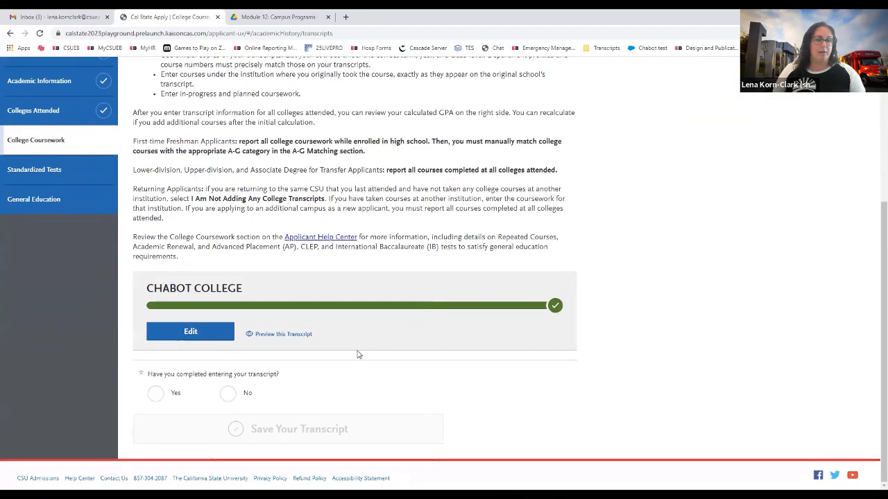
left_click(155, 395)
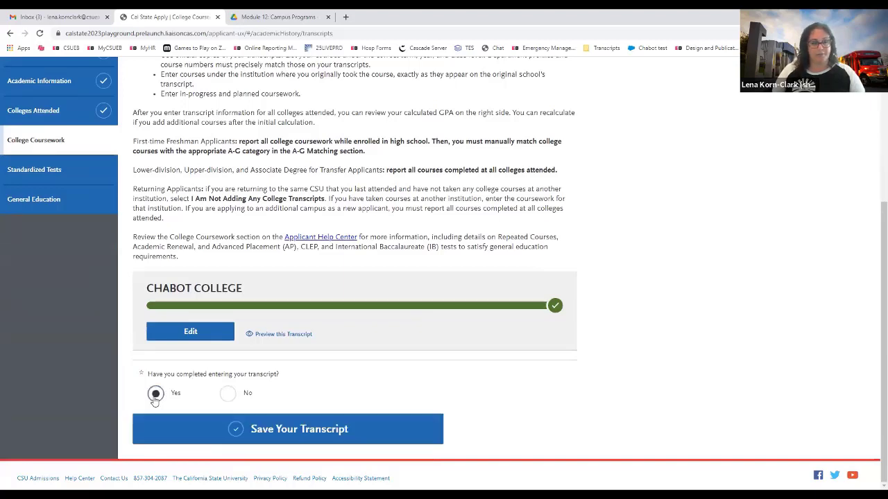
left_click(302, 430)
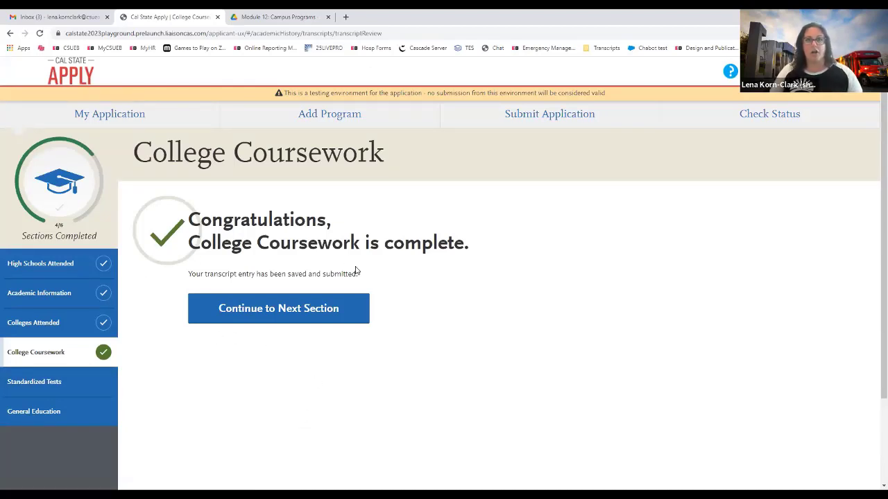
Continue to Standardized Tests and start an AP score entry for AP Calculus BC, marking the exam as already taken.
left_click(294, 313)
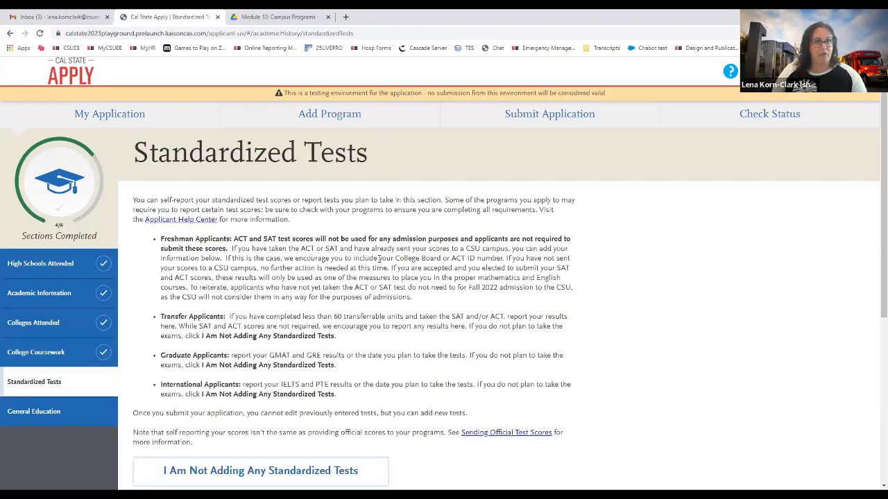
scroll(378, 259, "down", 4)
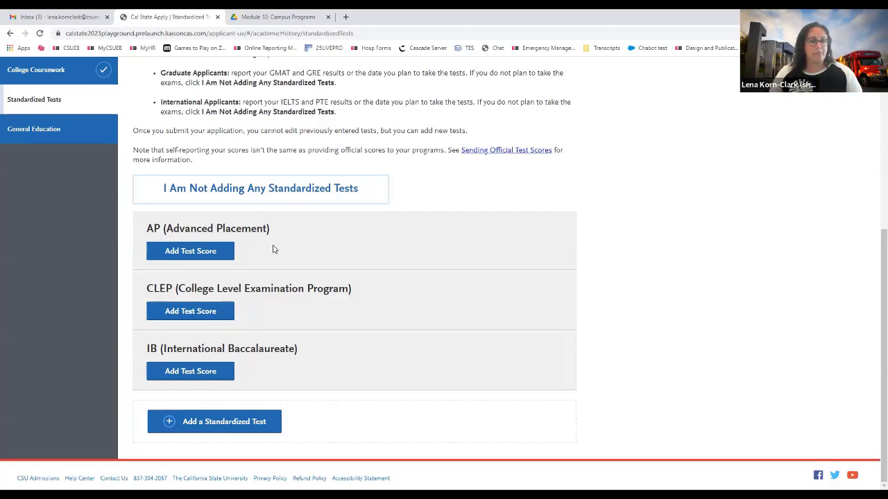
left_click(219, 252)
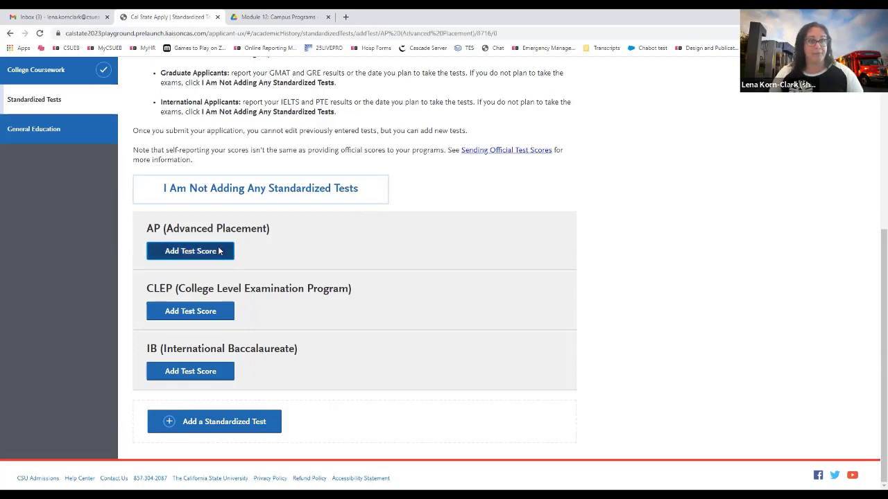
left_click(264, 274)
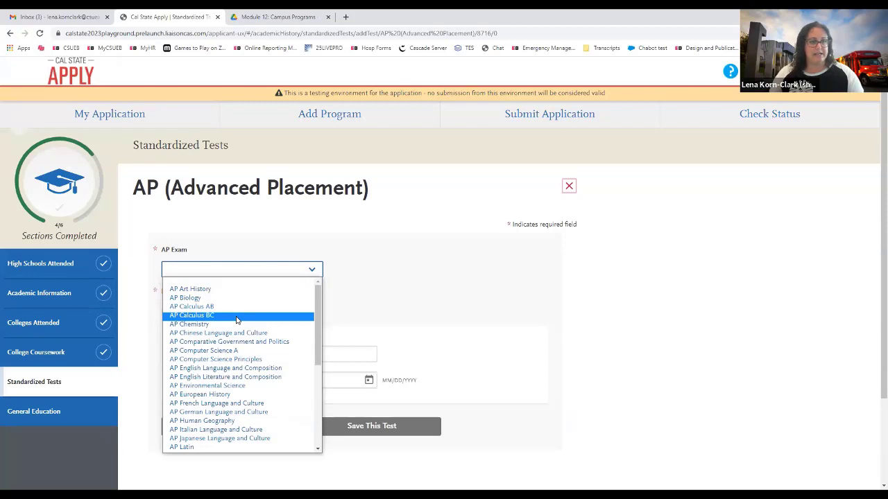
left_click(236, 317)
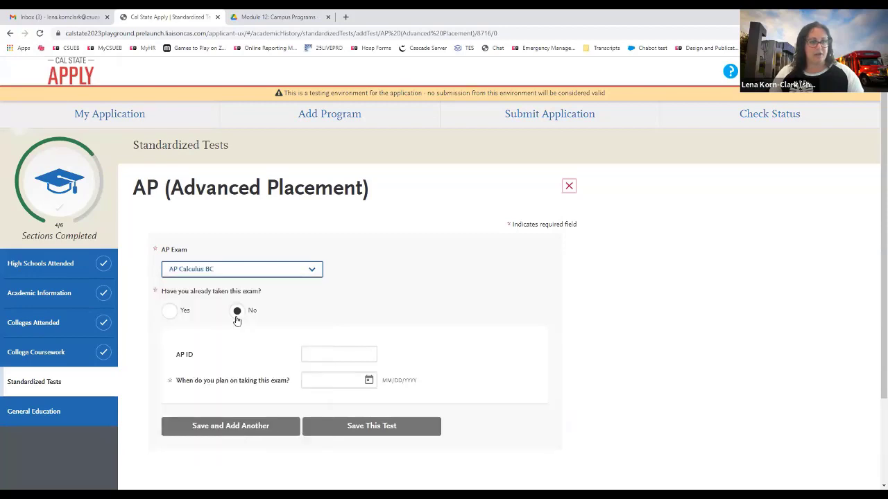
left_click(170, 313)
scroll(337, 298, "down", 2)
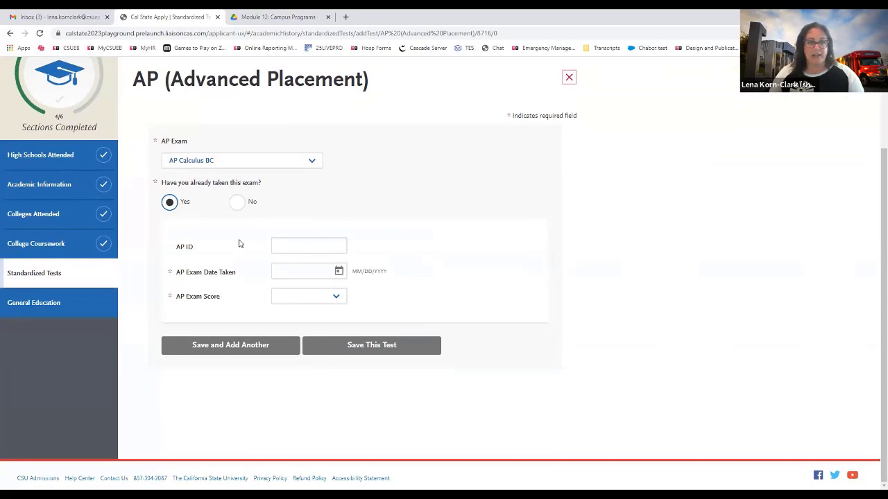
Set the AP Calculus BC exam date taken to 03/10/2004.
left_click(337, 273)
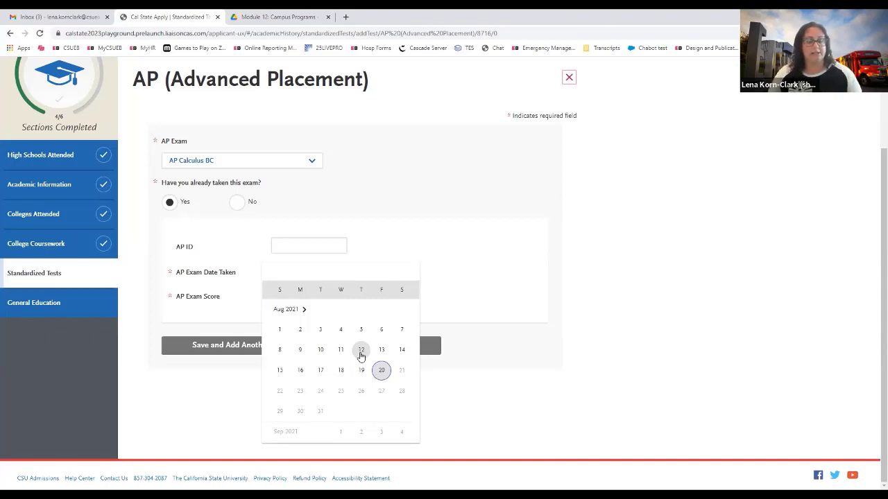
scroll(361, 356, "up", 5)
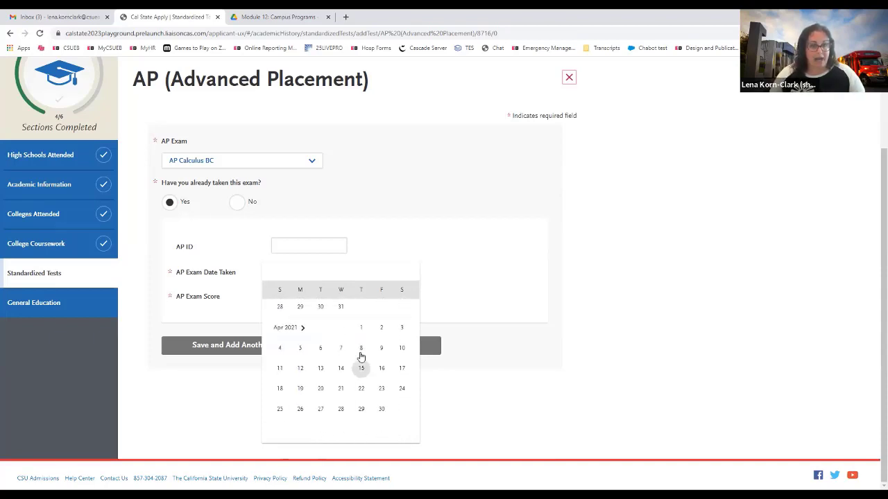
scroll(361, 356, "up", 5)
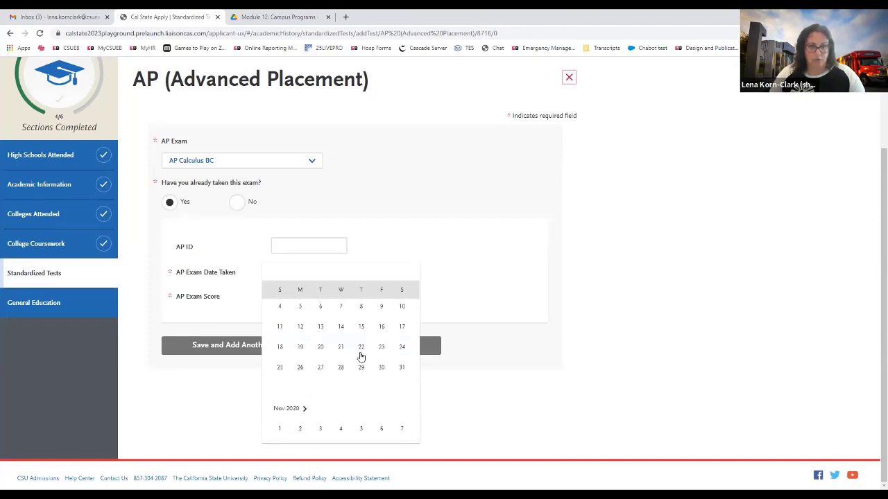
scroll(361, 356, "up", 8)
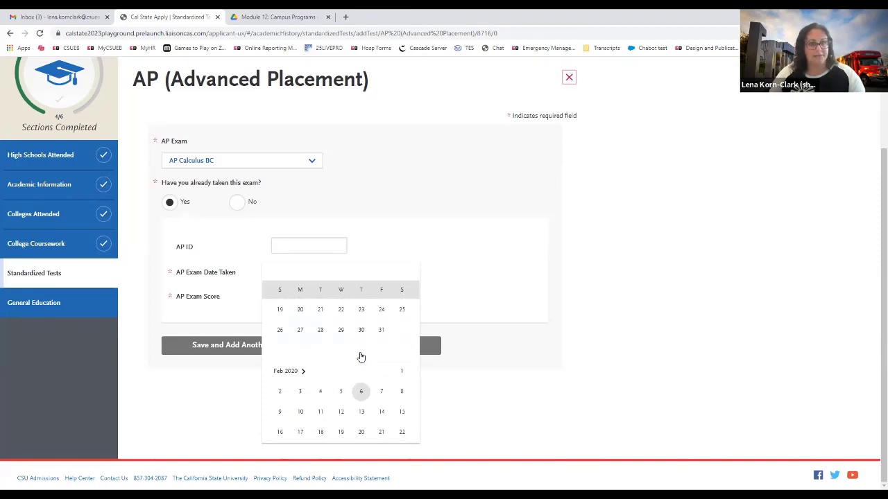
scroll(361, 356, "up", 15)
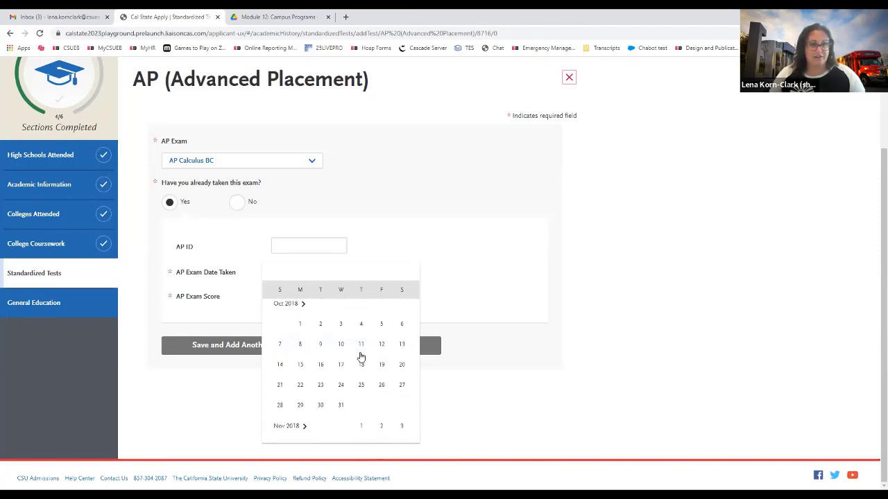
scroll(360, 356, "up", 20)
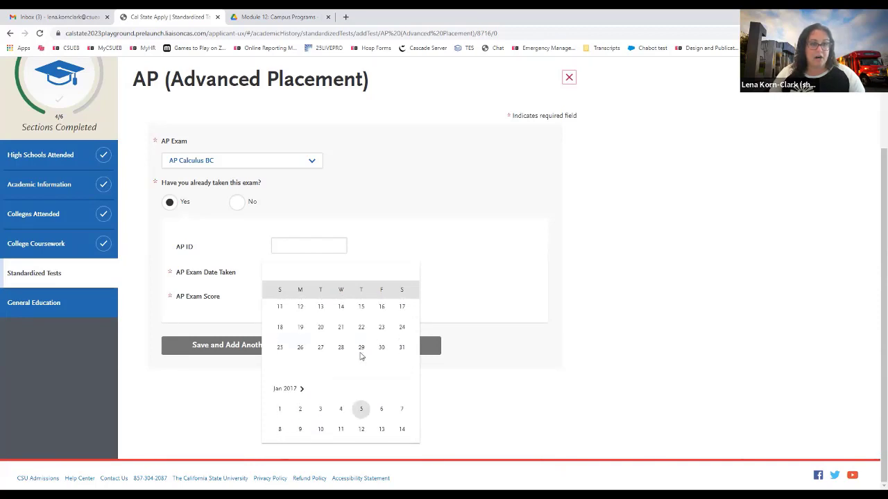
scroll(360, 357, "up", 20)
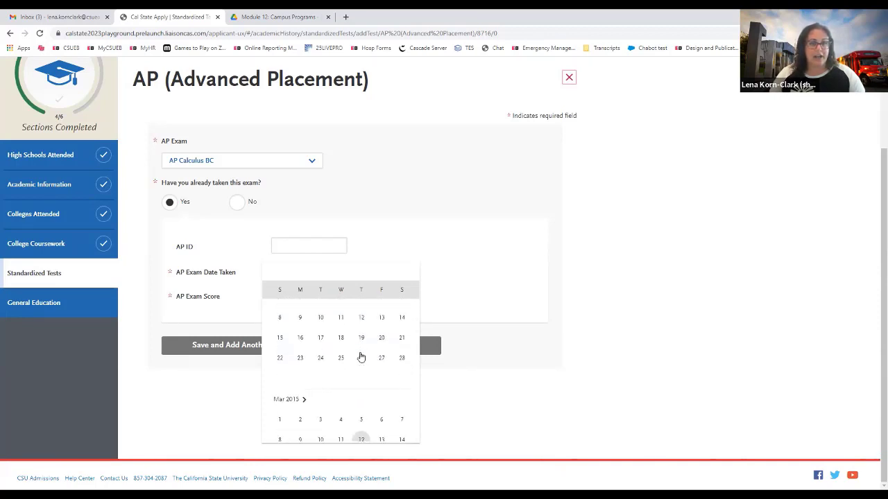
scroll(361, 356, "up", 20)
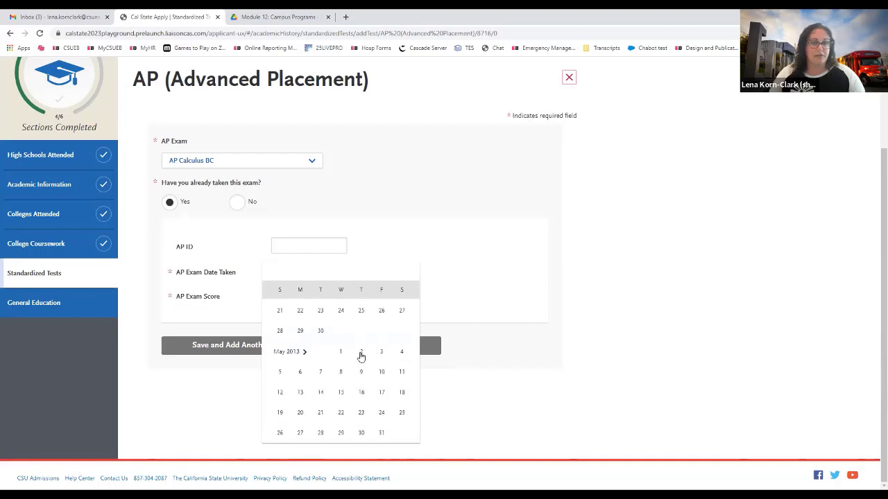
scroll(361, 356, "up", 10)
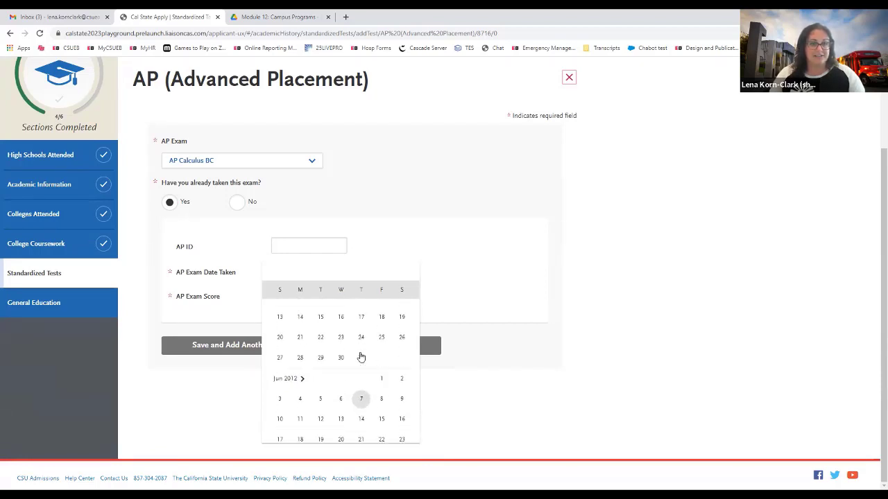
scroll(361, 356, "up", 20)
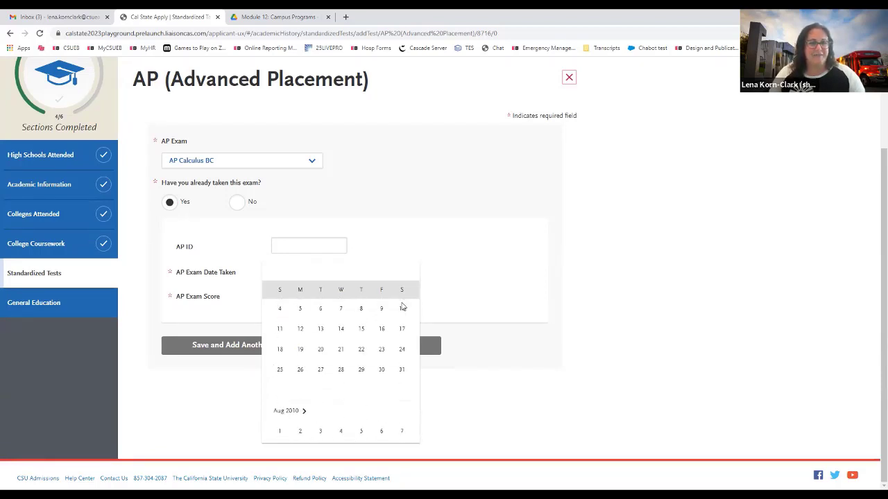
scroll(403, 307, "up", 20)
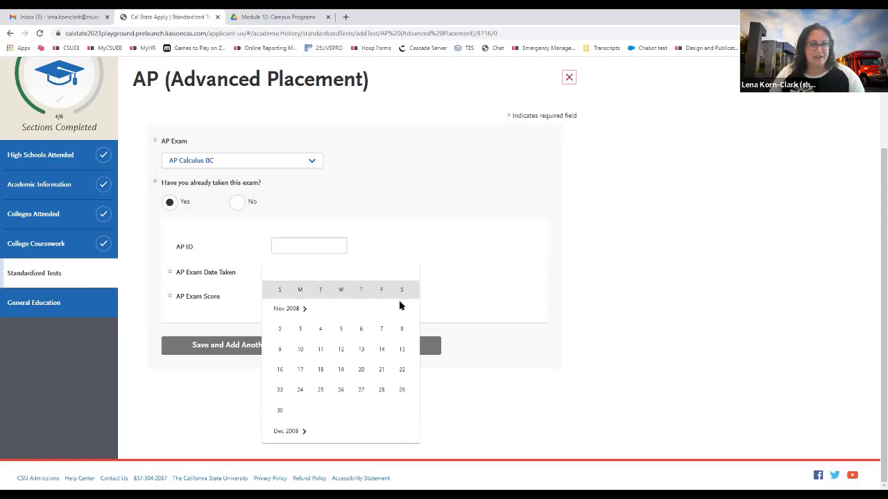
scroll(400, 305, "up", 14)
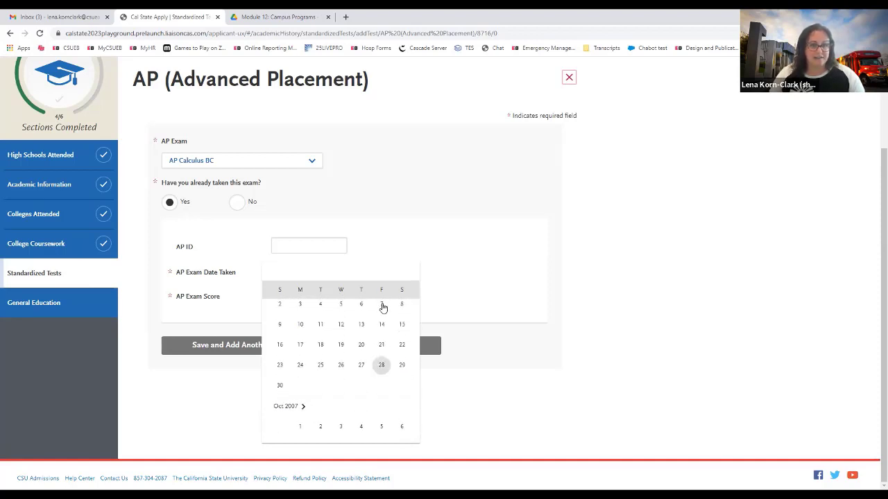
scroll(383, 307, "up", 15)
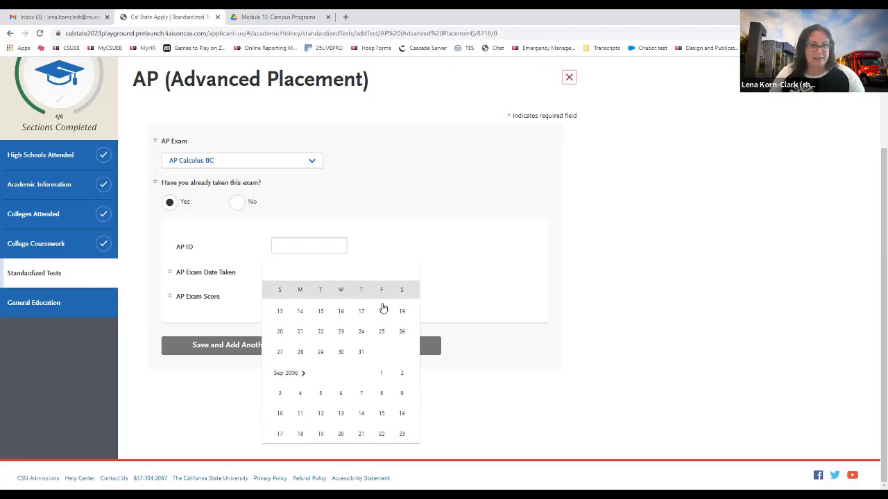
scroll(383, 307, "up", 10)
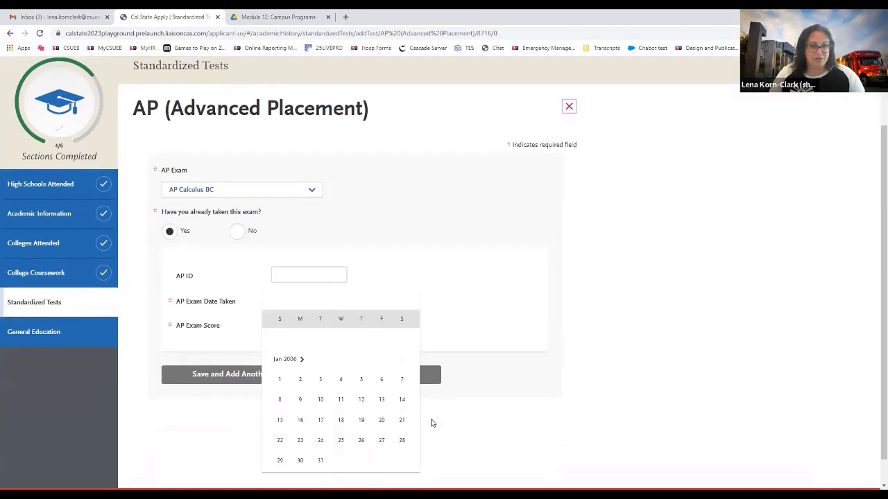
scroll(431, 423, "down", 1)
scroll(340, 400, "up", 6)
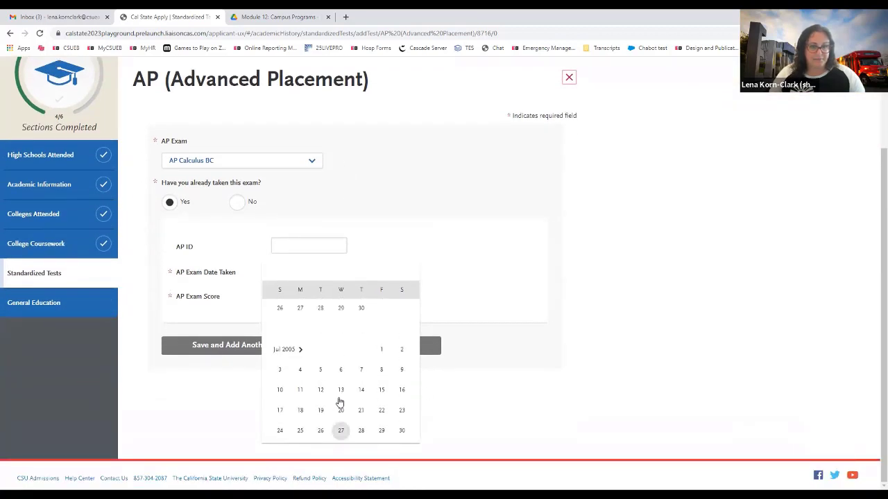
scroll(340, 401, "up", 10)
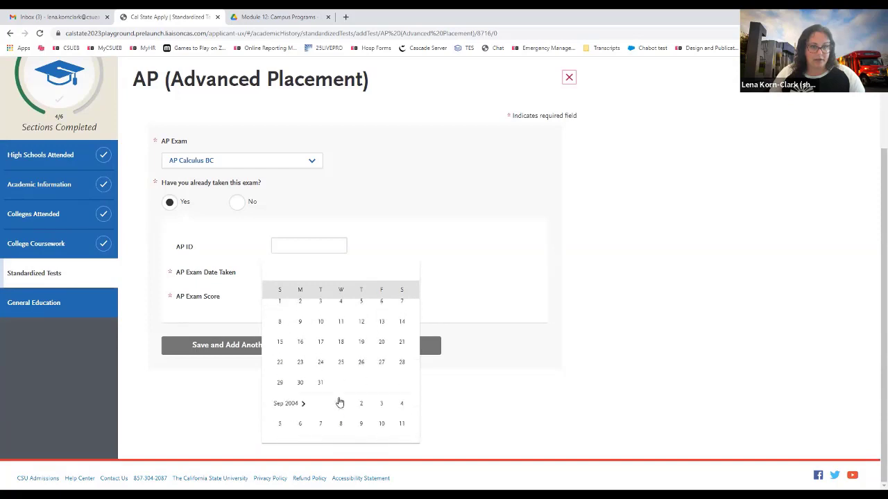
scroll(340, 403, "up", 5)
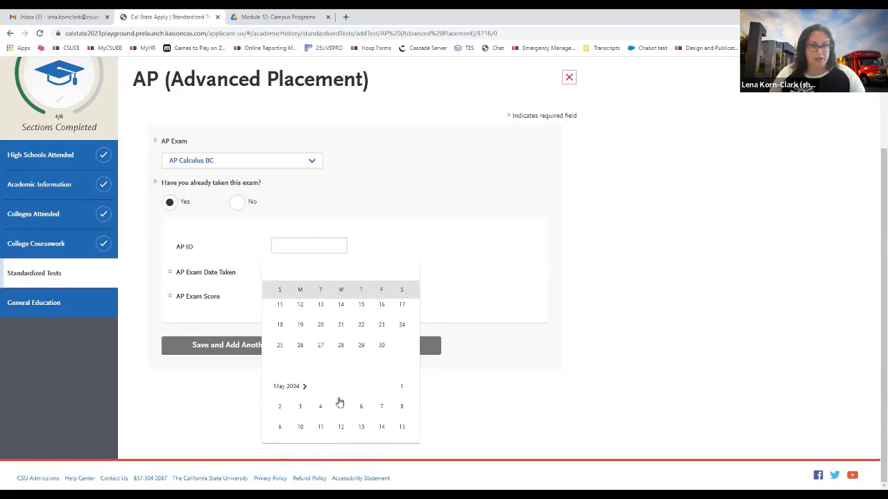
scroll(340, 402, "up", 4)
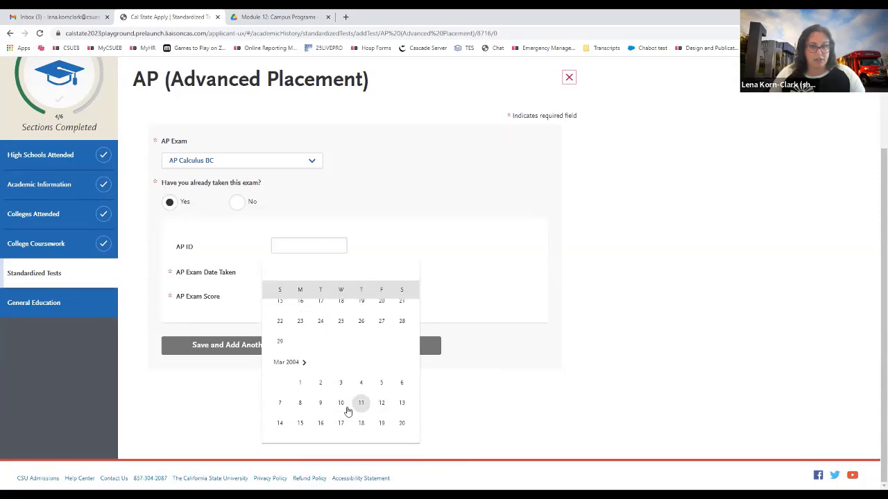
left_click(344, 407)
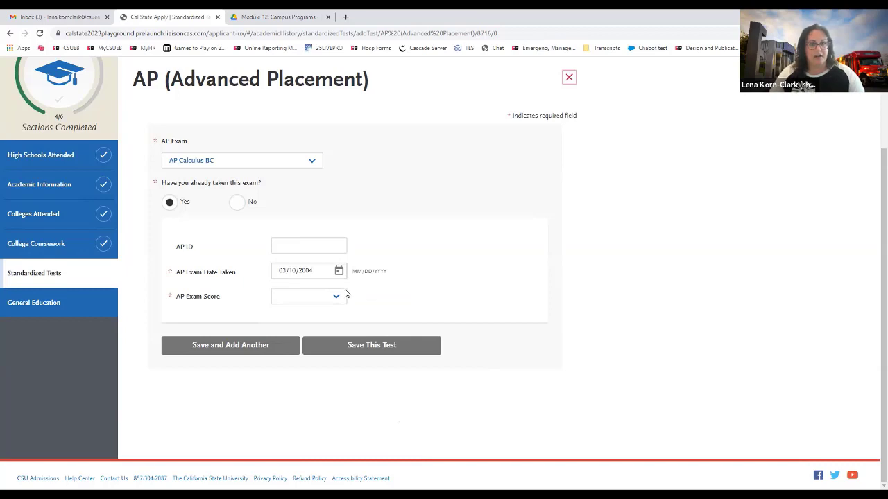
Set the AP Calculus BC exam score to 4 and save the test.
left_click(306, 300)
left_click(291, 343)
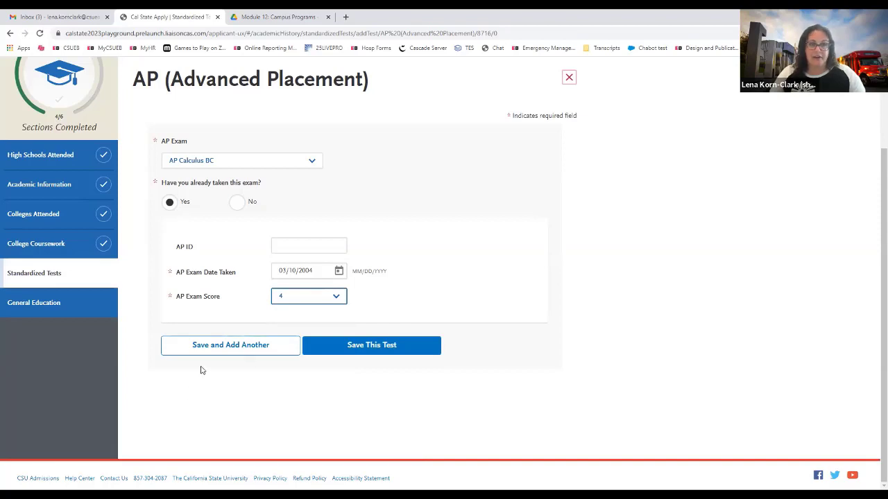
left_click(331, 347)
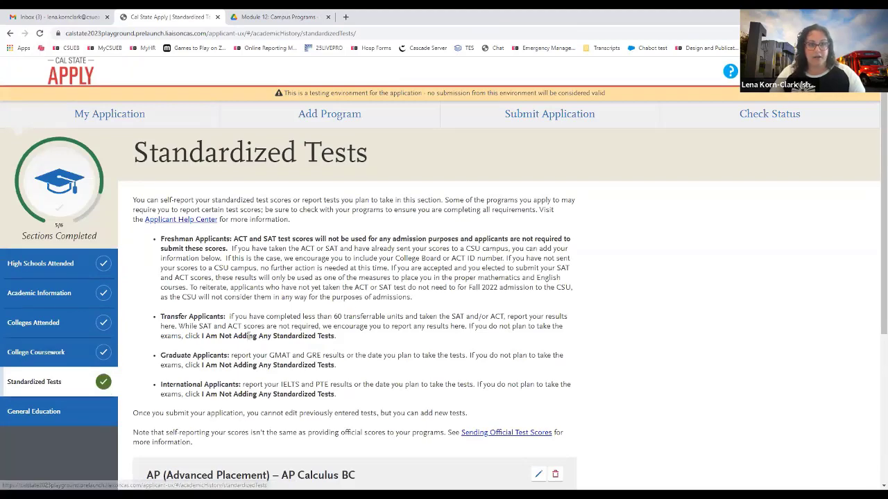
In General Education, match B4 Math Concepts/Quantitative Reasoning to AP TEST CALC (P), and save the section before returning to the dashboard.
scroll(248, 335, "down", 3)
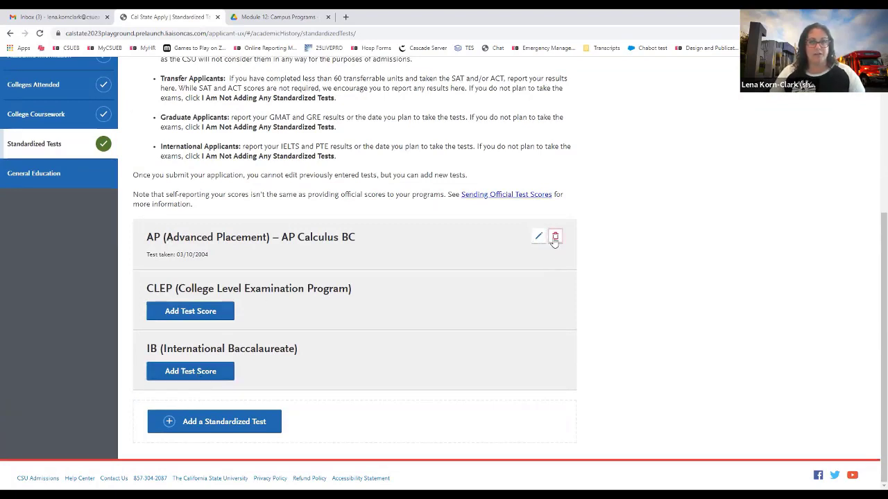
left_click(97, 180)
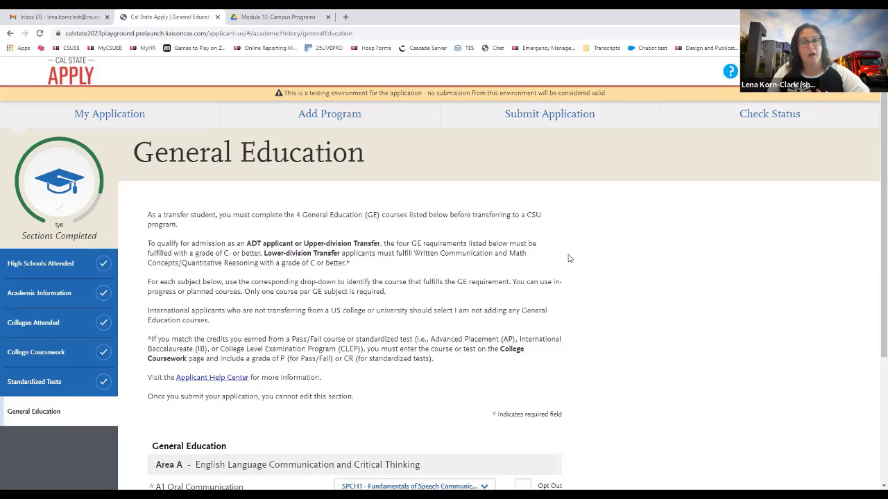
scroll(568, 258, "down", 3)
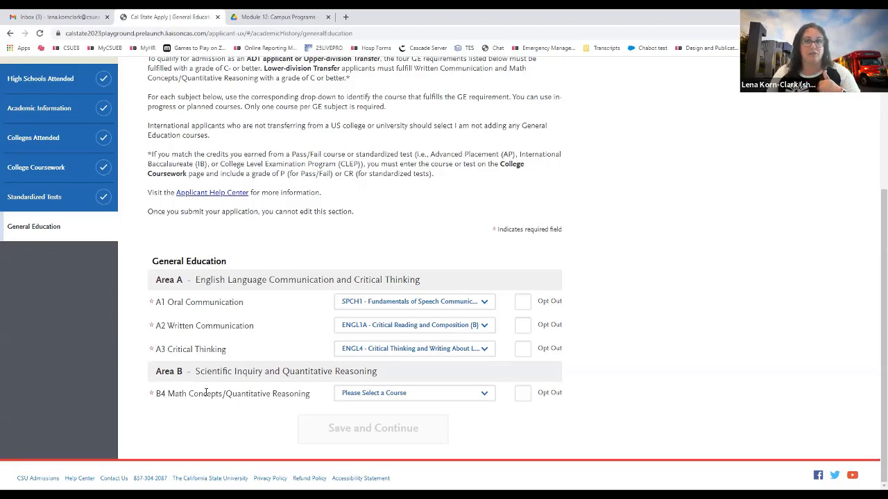
left_click(485, 395)
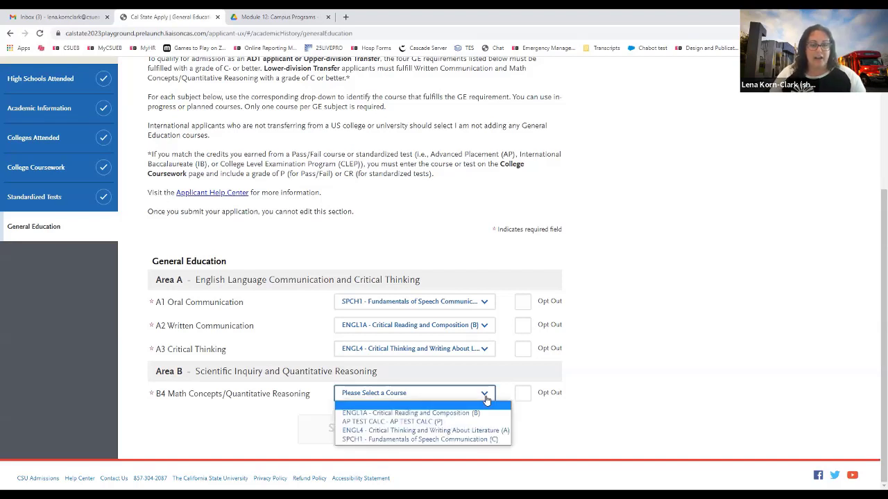
left_click(419, 423)
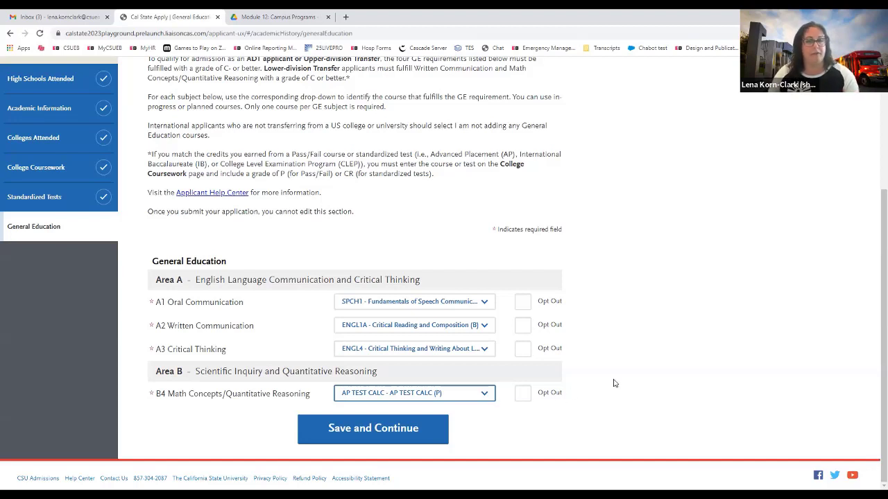
left_click(393, 437)
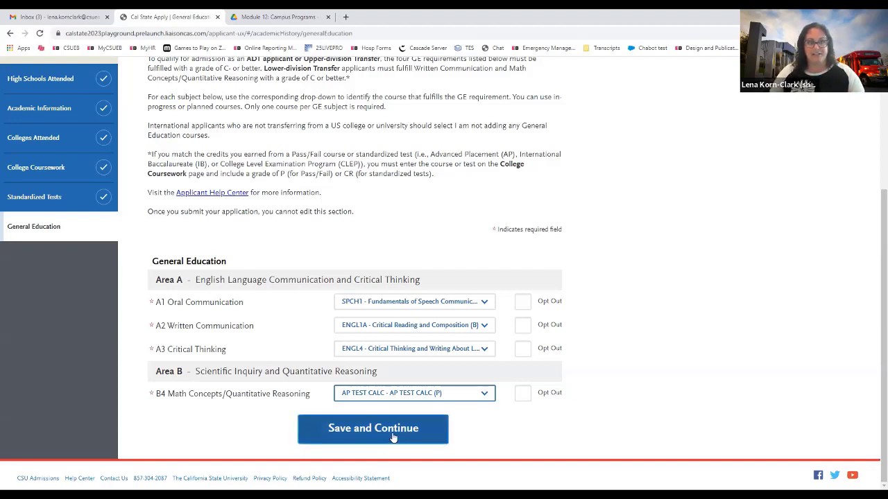
left_click(393, 436)
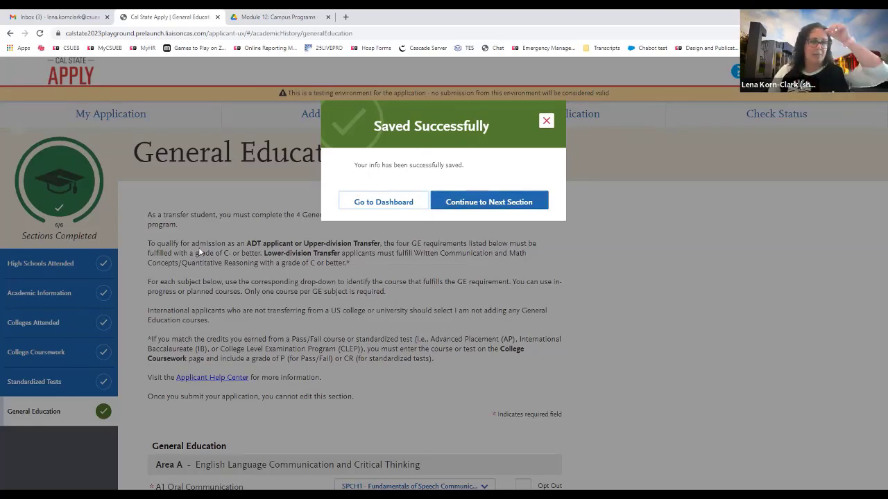
left_click(357, 203)
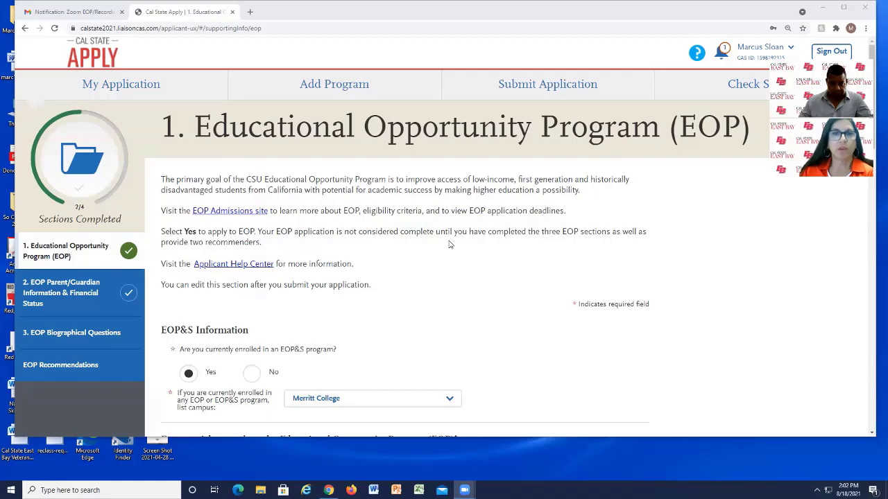
Review the EOP page's questions on EOP&S enrollment, applying to EOP, previous CSU attendance and participation in educational programs.
scroll(449, 244, "down", 1)
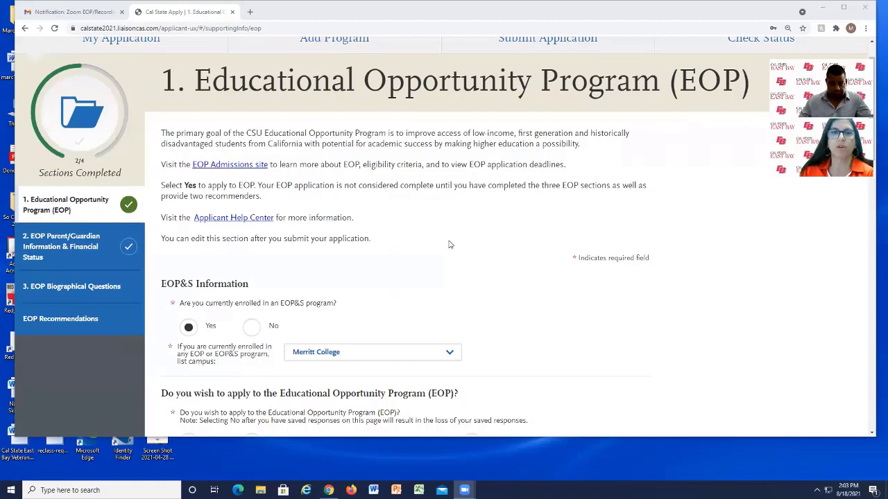
scroll(450, 244, "down", 1)
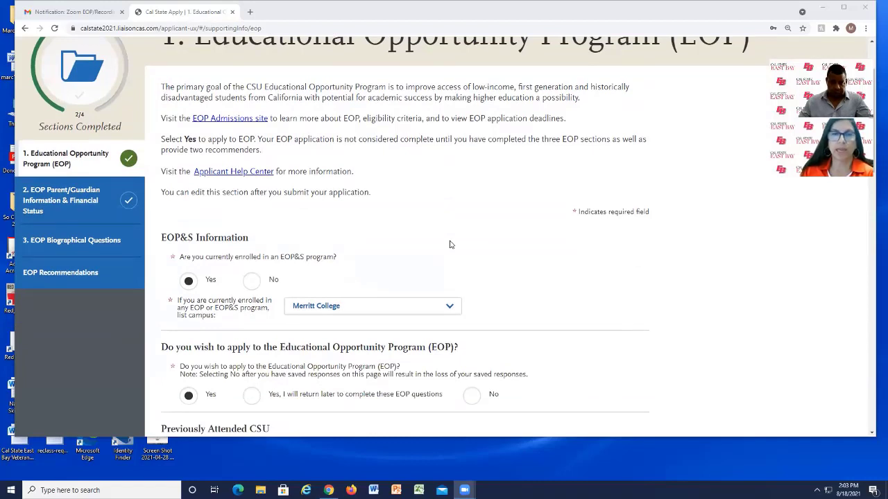
scroll(450, 244, "down", 1)
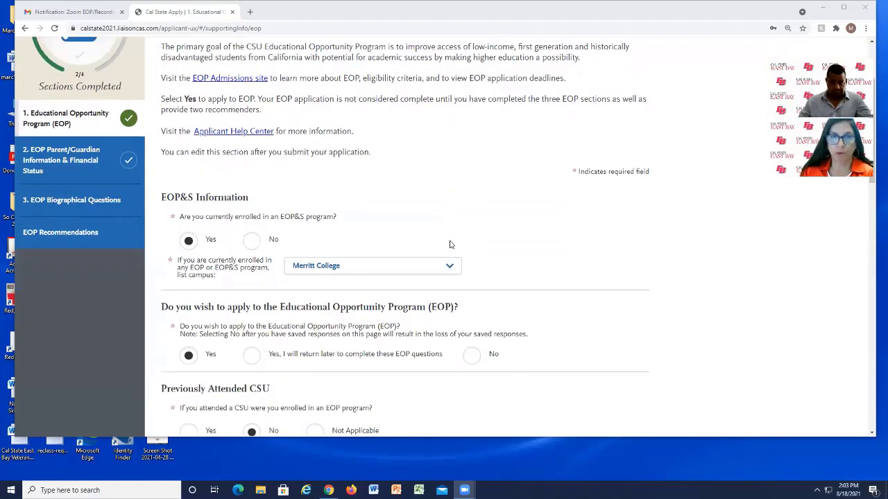
scroll(449, 244, "down", 1)
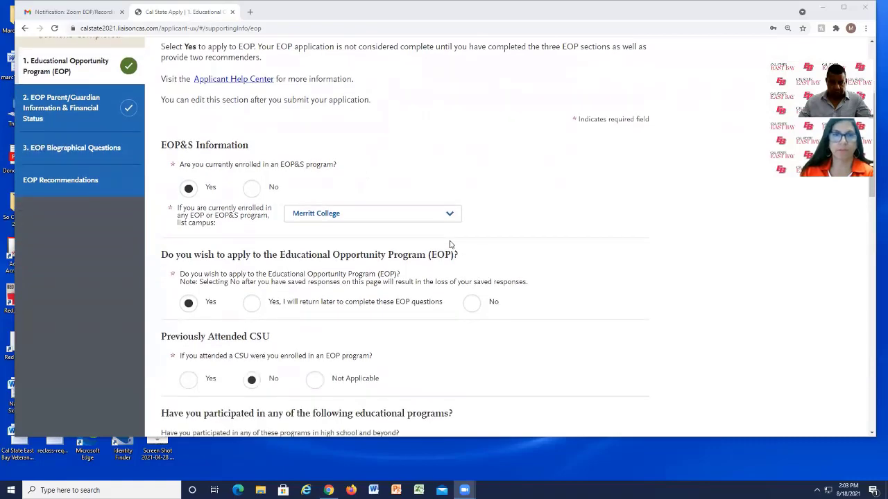
scroll(449, 244, "down", 1)
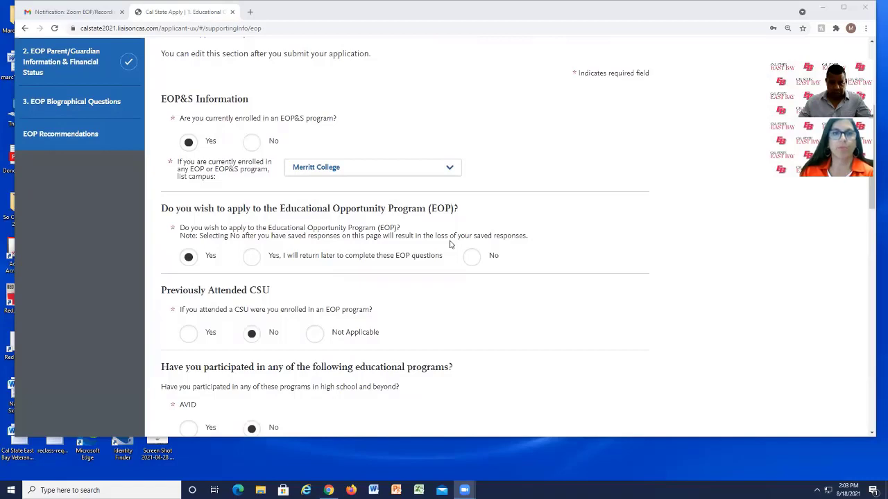
scroll(450, 244, "down", 1)
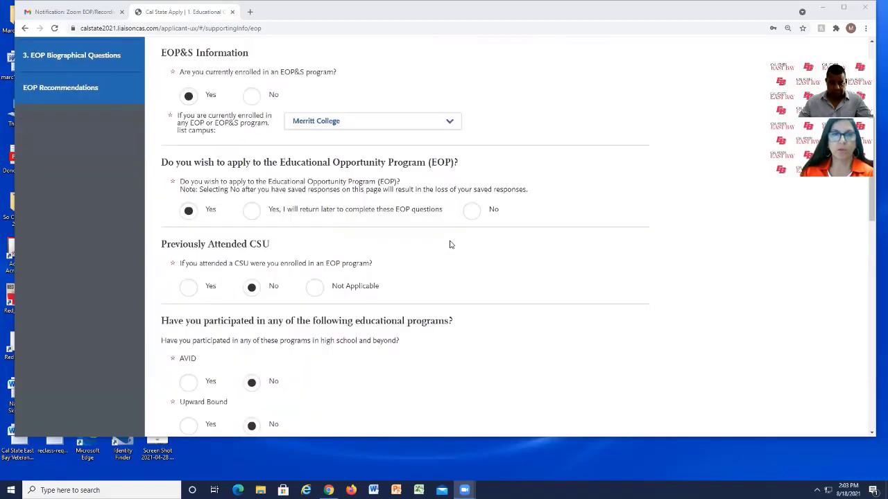
scroll(450, 245, "down", 3)
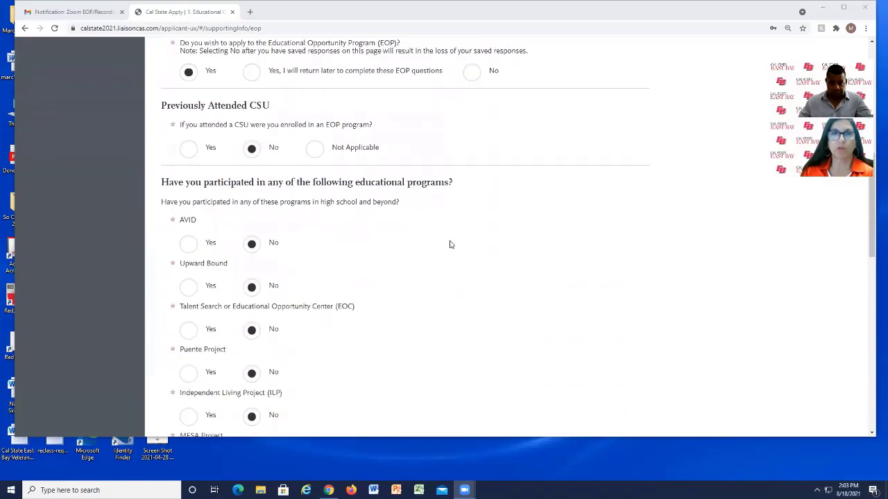
scroll(450, 245, "down", 4)
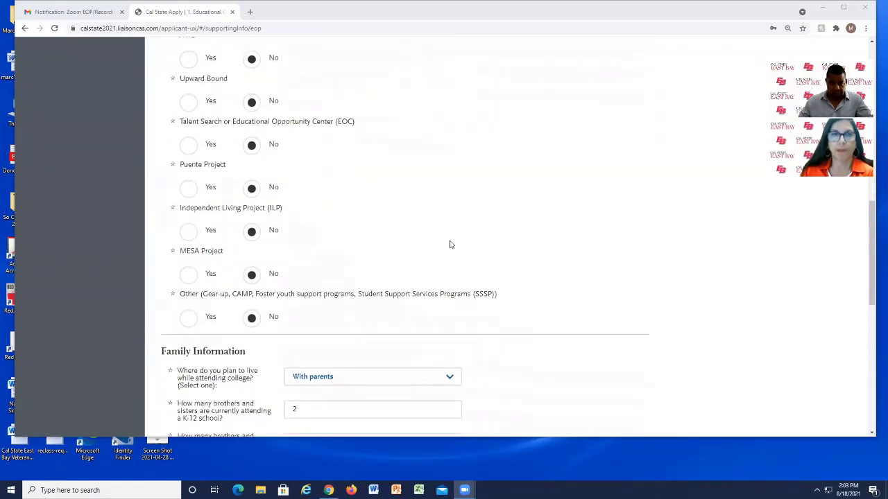
Examine the EOP page's Family Information answers, public assistance questions and the Important Reminder about submitting changes.
scroll(450, 244, "down", 3)
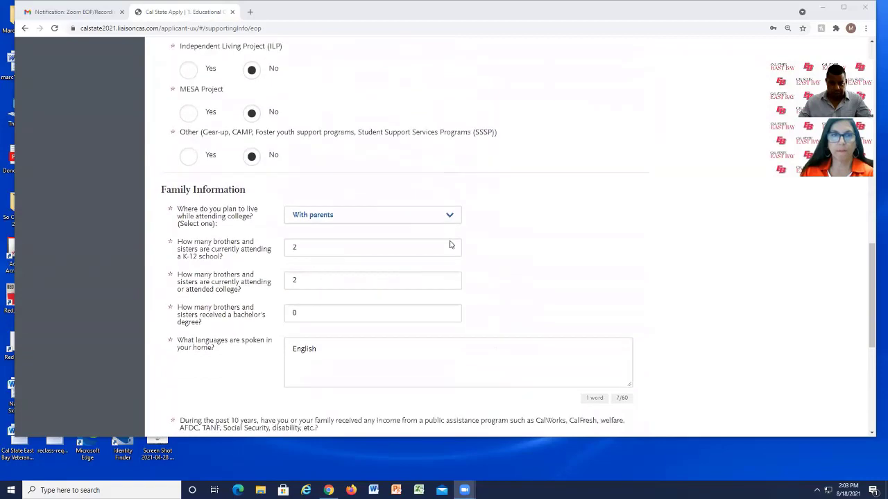
scroll(449, 244, "down", 1)
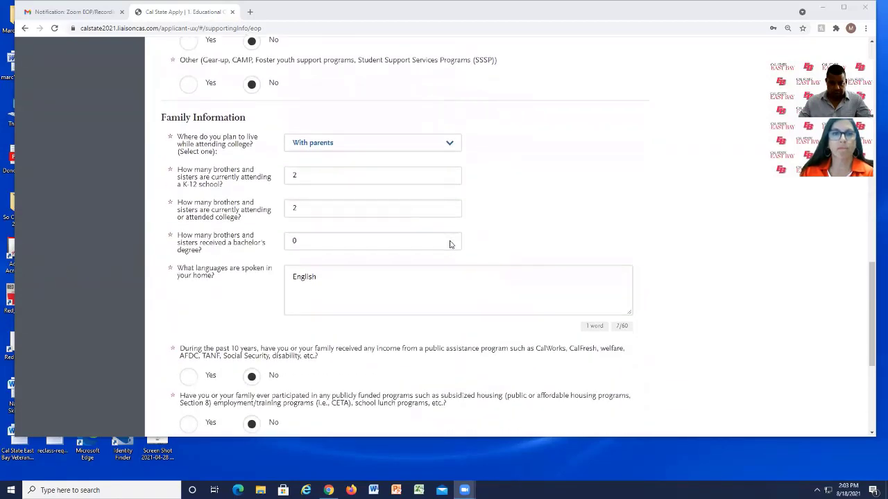
scroll(449, 244, "down", 1)
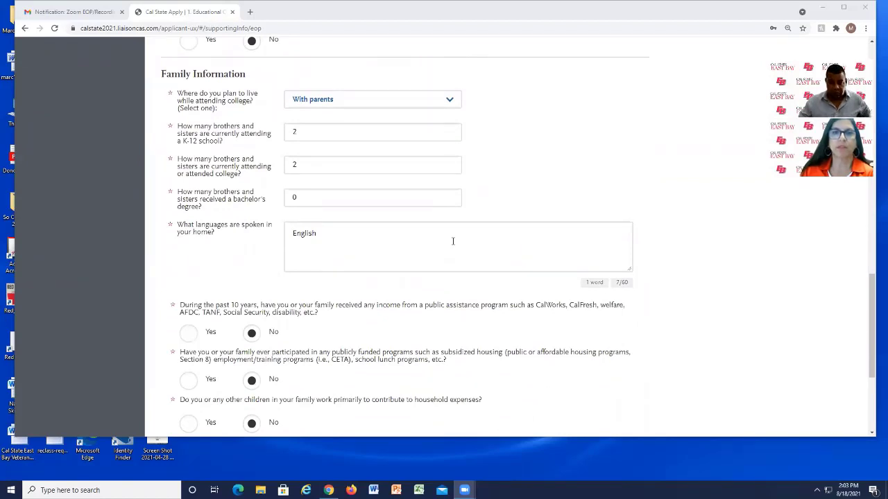
scroll(452, 241, "down", 1)
scroll(452, 241, "down", 3)
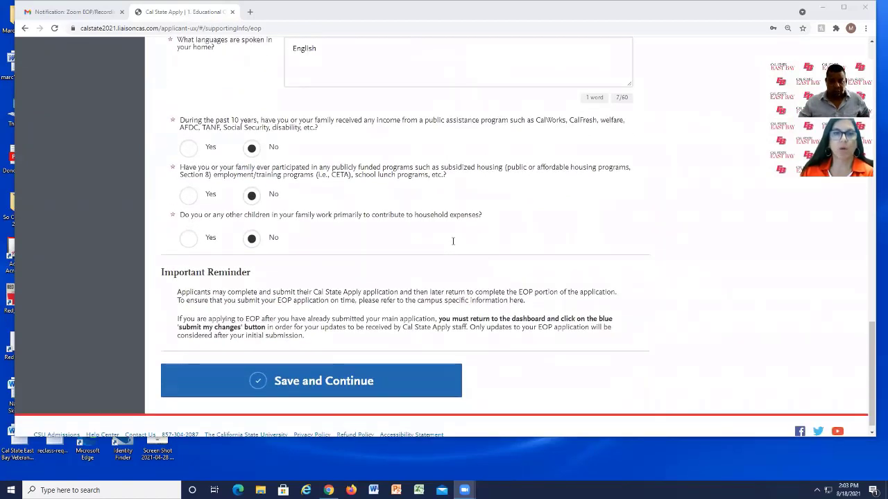
scroll(453, 240, "down", 1)
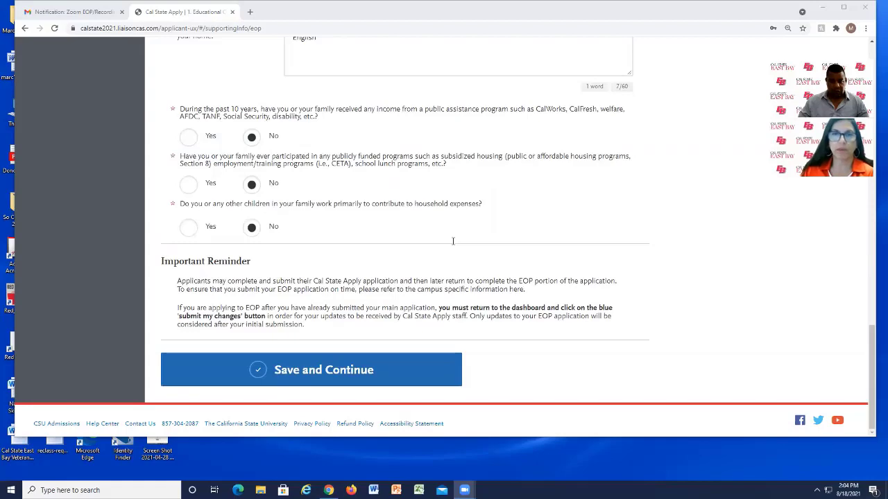
Open EOP Parent/Guardian Information & Financial Status and review the guardian occupation, income, household size and parental support questions.
scroll(453, 241, "up", 20)
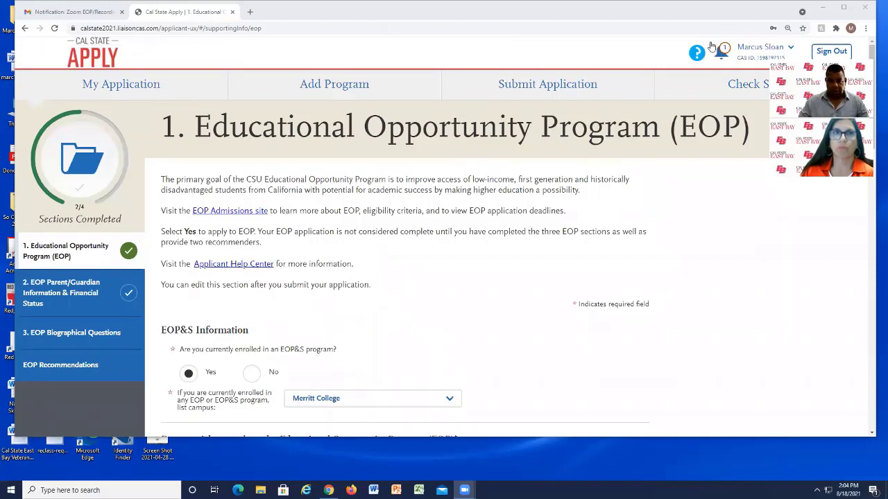
left_click(47, 285)
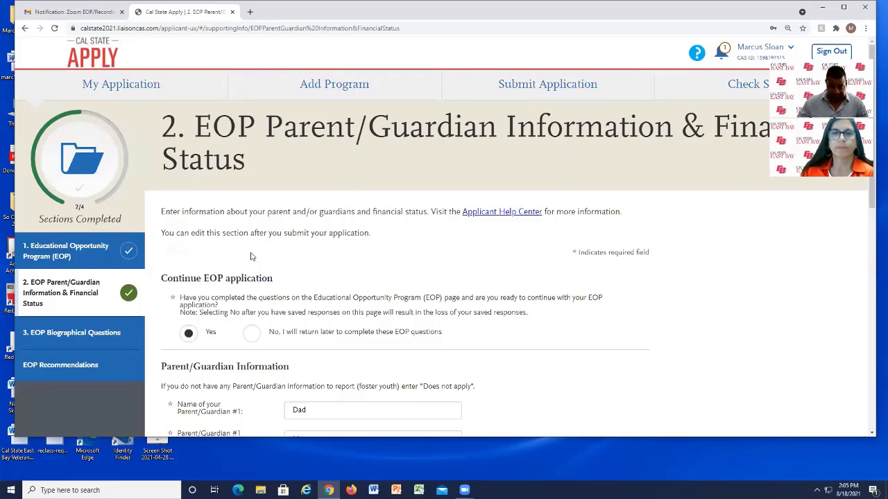
scroll(252, 257, "down", 2)
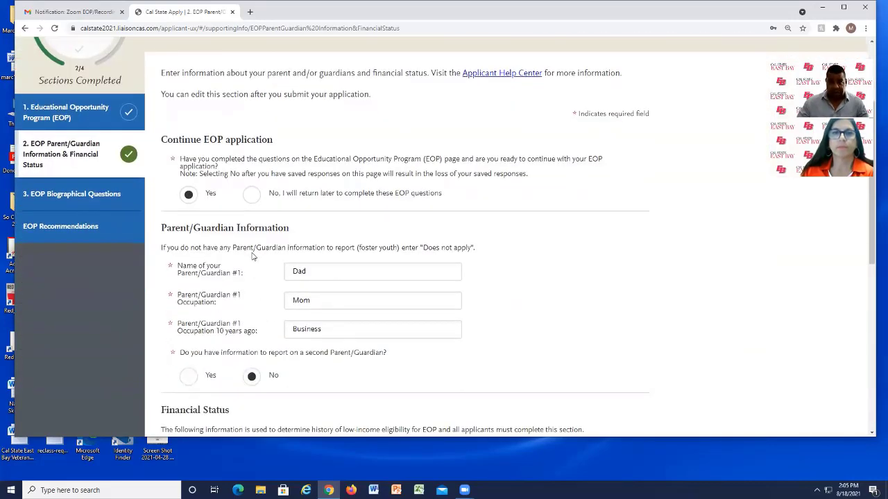
scroll(252, 257, "down", 1)
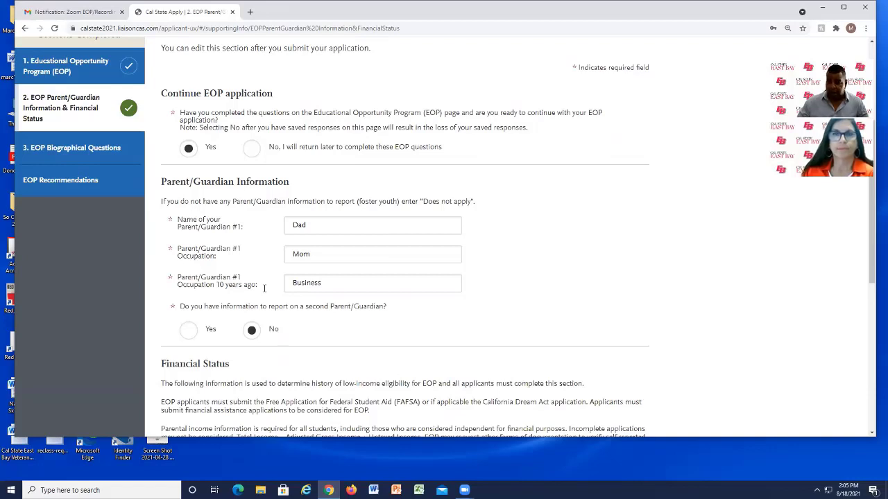
scroll(264, 288, "down", 3)
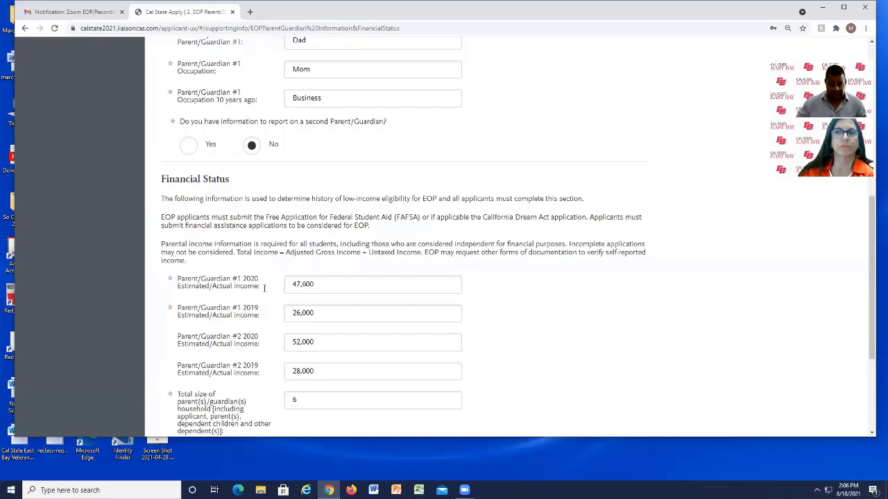
scroll(264, 289, "down", 1)
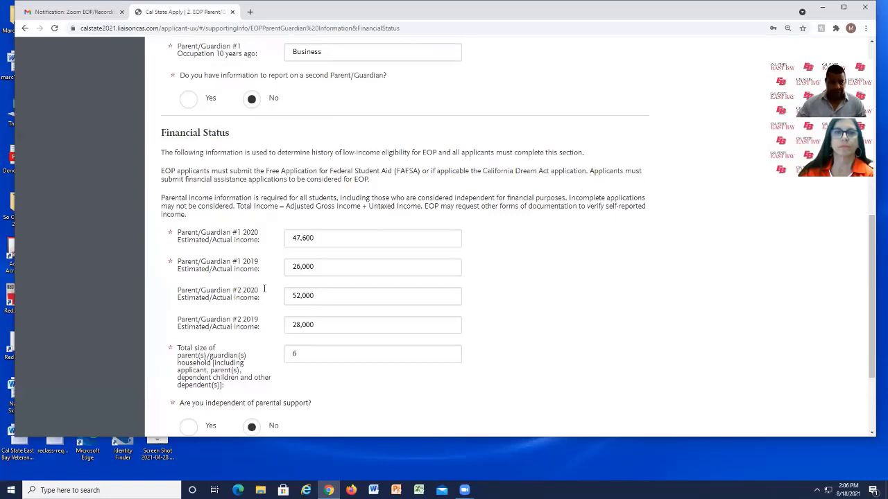
scroll(265, 288, "down", 2)
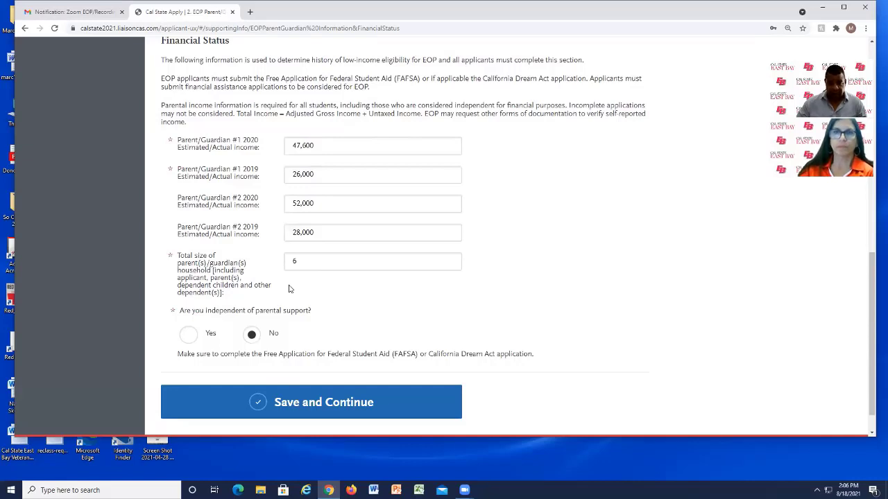
scroll(290, 289, "down", 1)
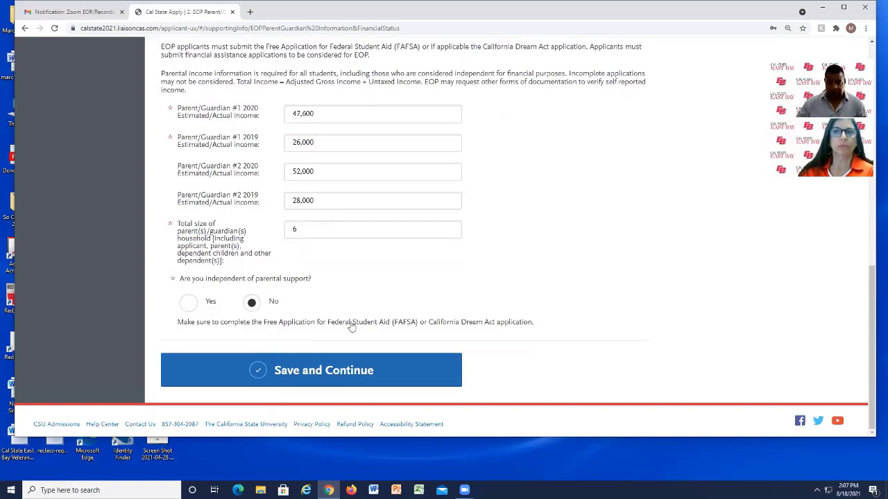
scroll(352, 331, "up", 1)
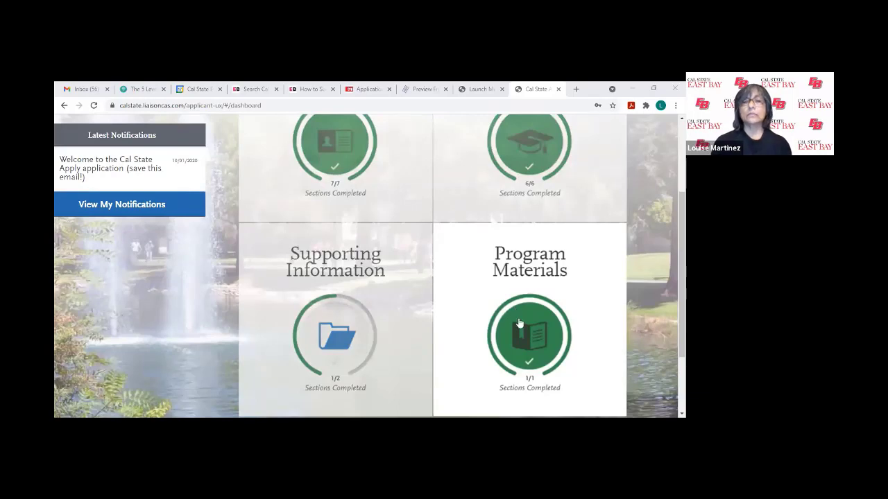
Open the East Bay Undergraduate Nursing program under Program Materials and read its application requirements and Program Details.
left_click(518, 321)
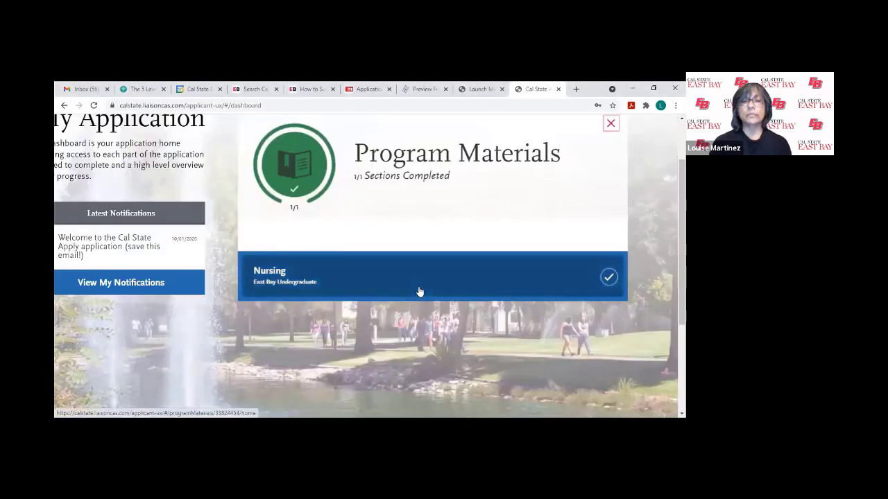
left_click(419, 292)
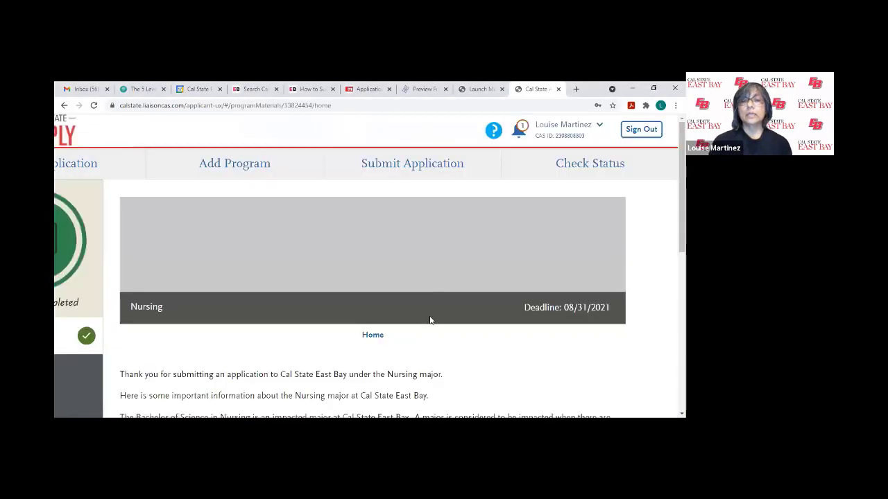
scroll(430, 319, "down", 5)
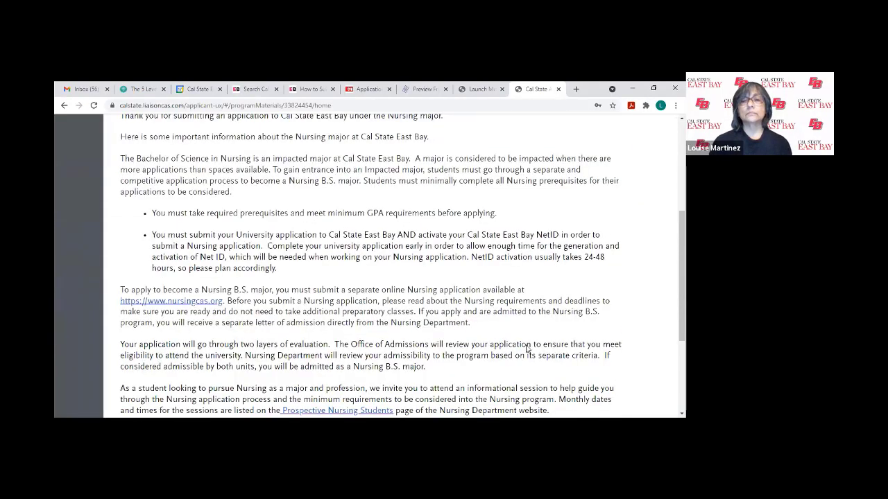
scroll(527, 349, "down", 3)
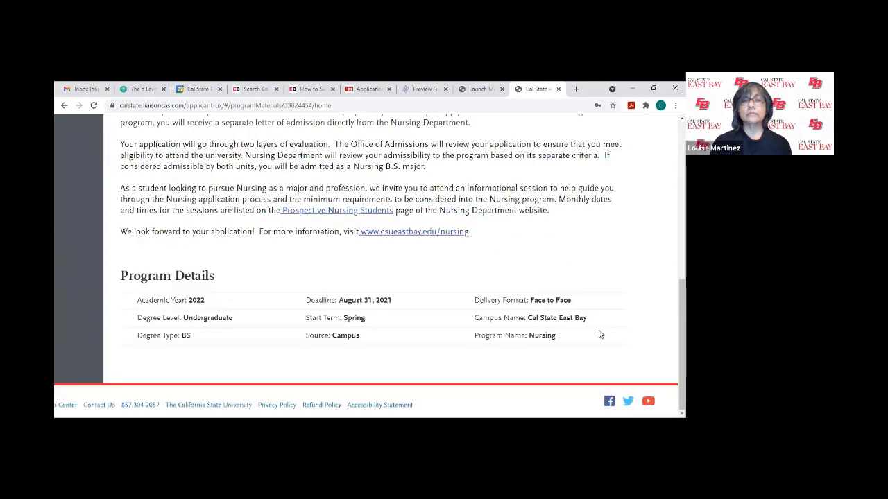
scroll(478, 284, "up", 1)
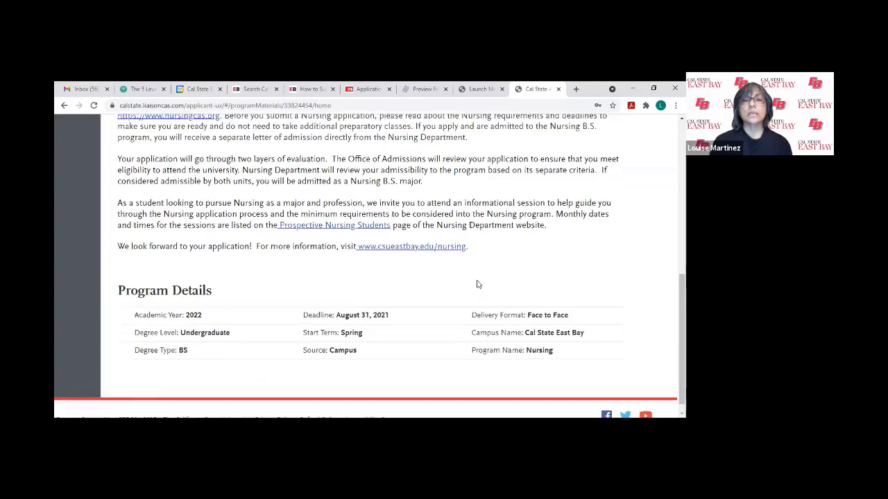
scroll(476, 284, "up", 3)
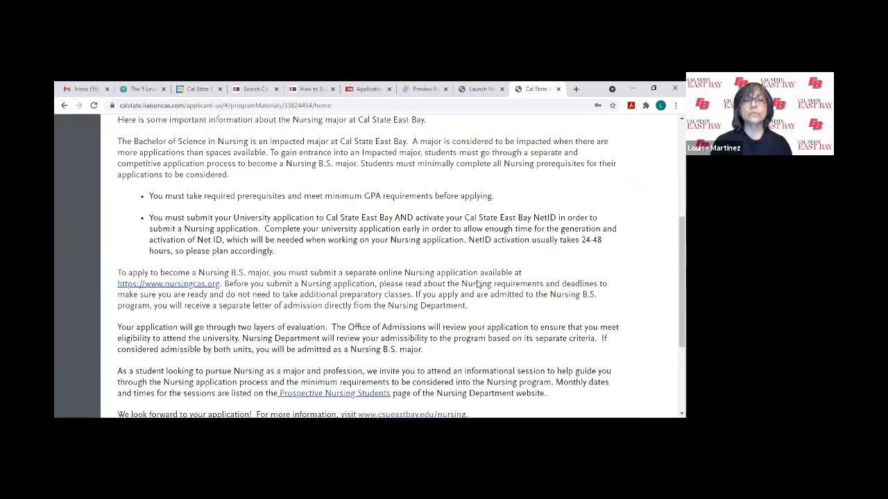
scroll(476, 284, "up", 2)
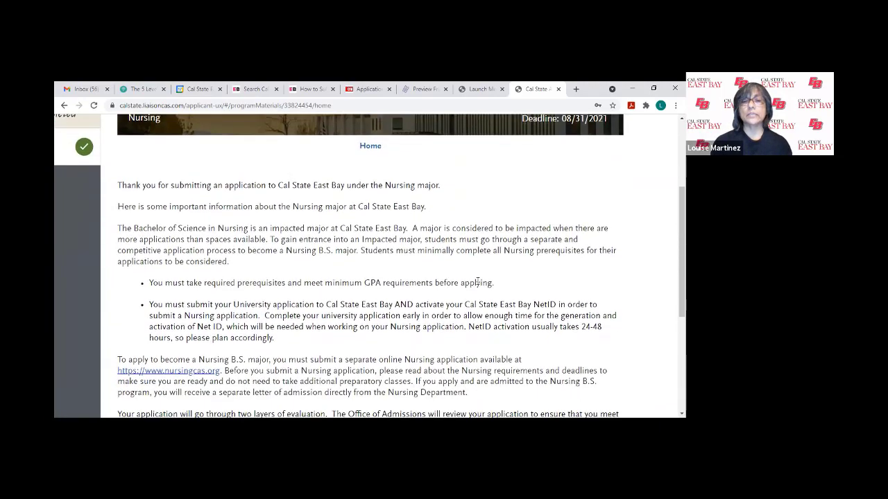
scroll(477, 281, "down", 2)
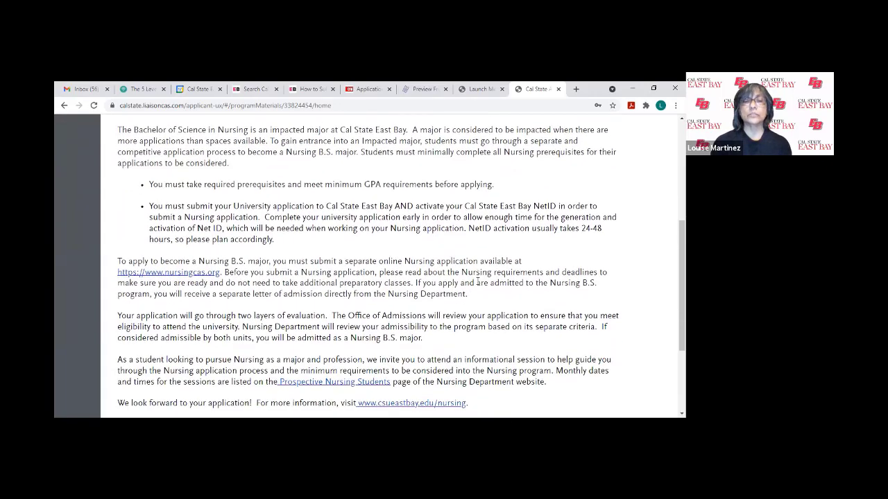
scroll(477, 281, "down", 3)
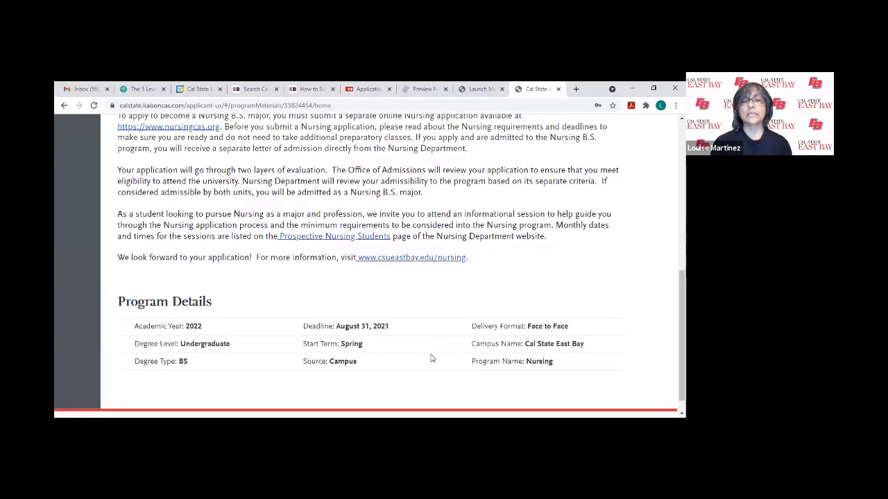
scroll(431, 358, "up", 1)
scroll(430, 358, "up", 3)
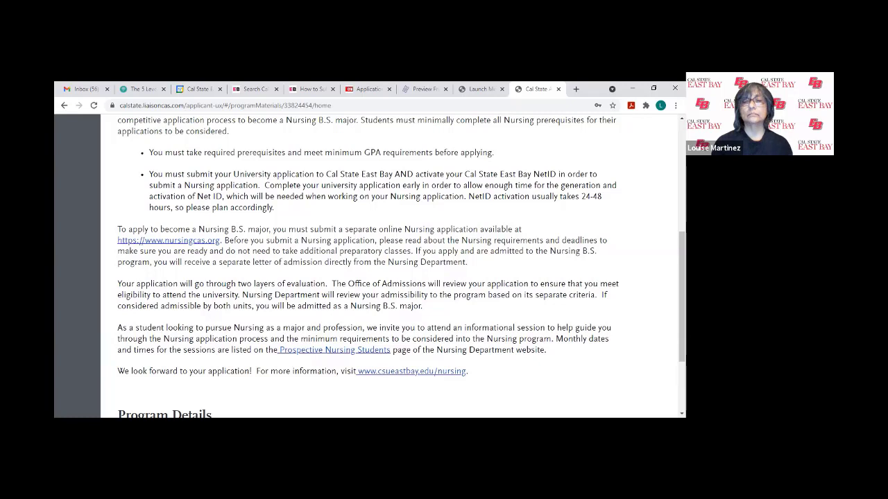
left_click(617, 367)
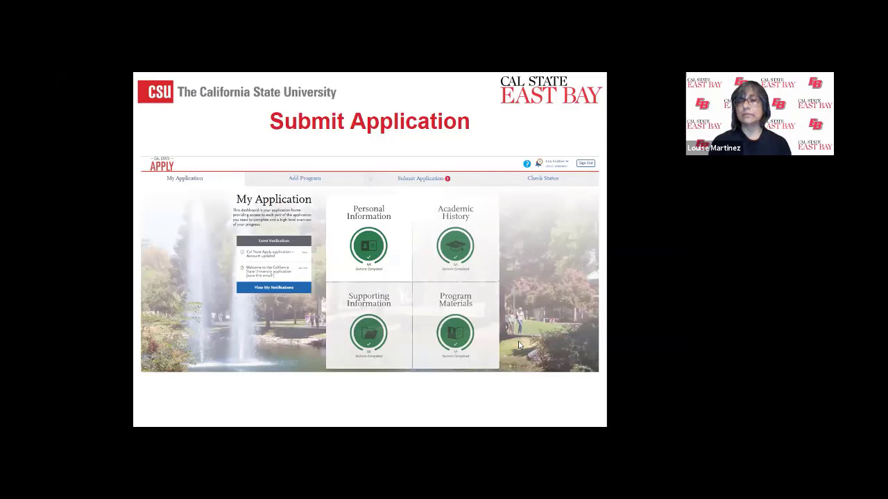
key("Right")
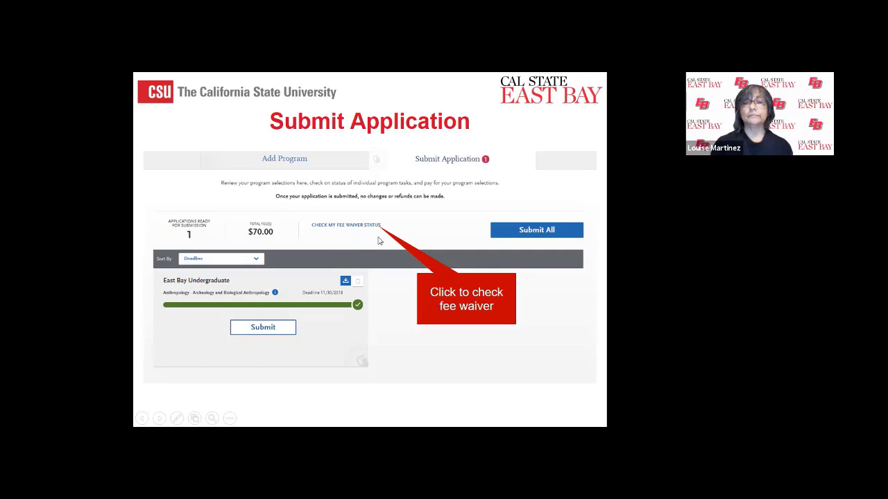
left_click(379, 241)
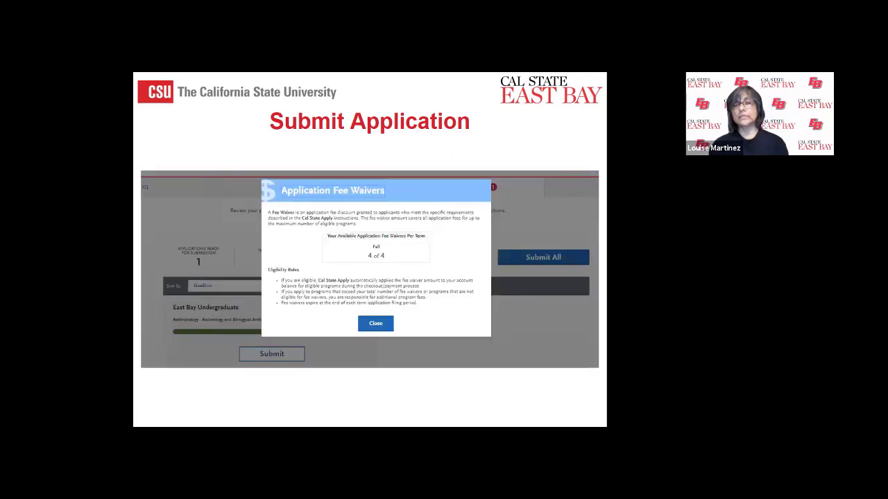